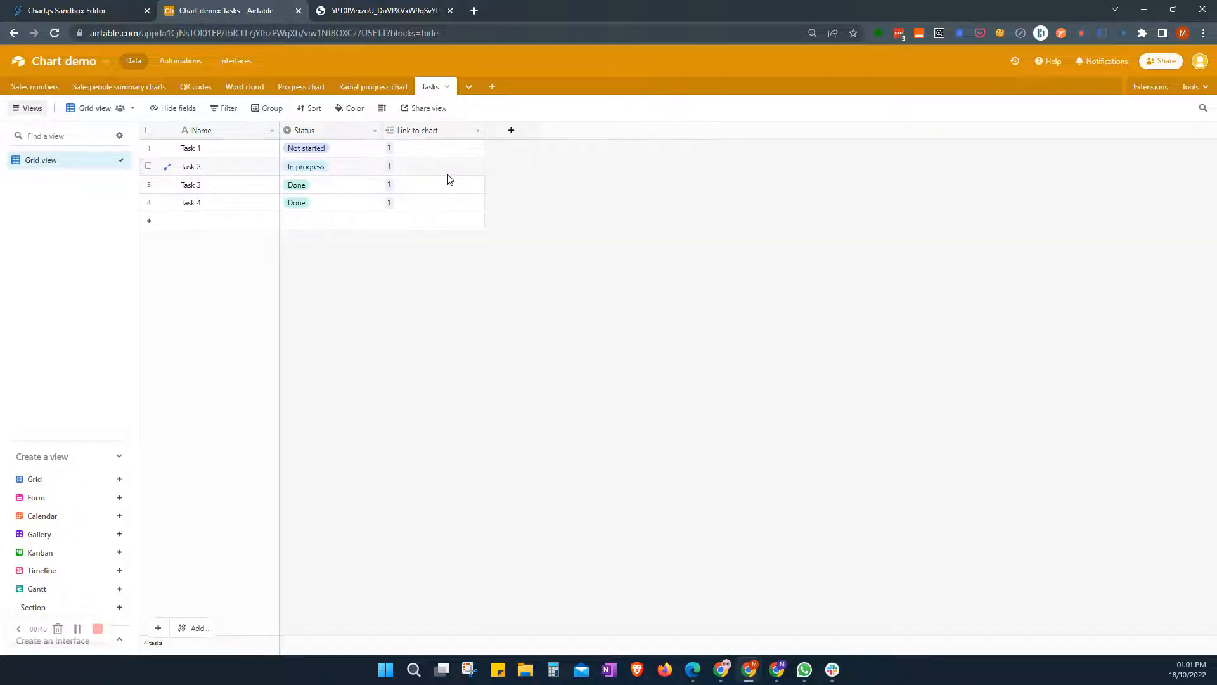
- Open the Radial progress chart table and look across the record's fields from URL through to the linked Tasks
click(381, 90)
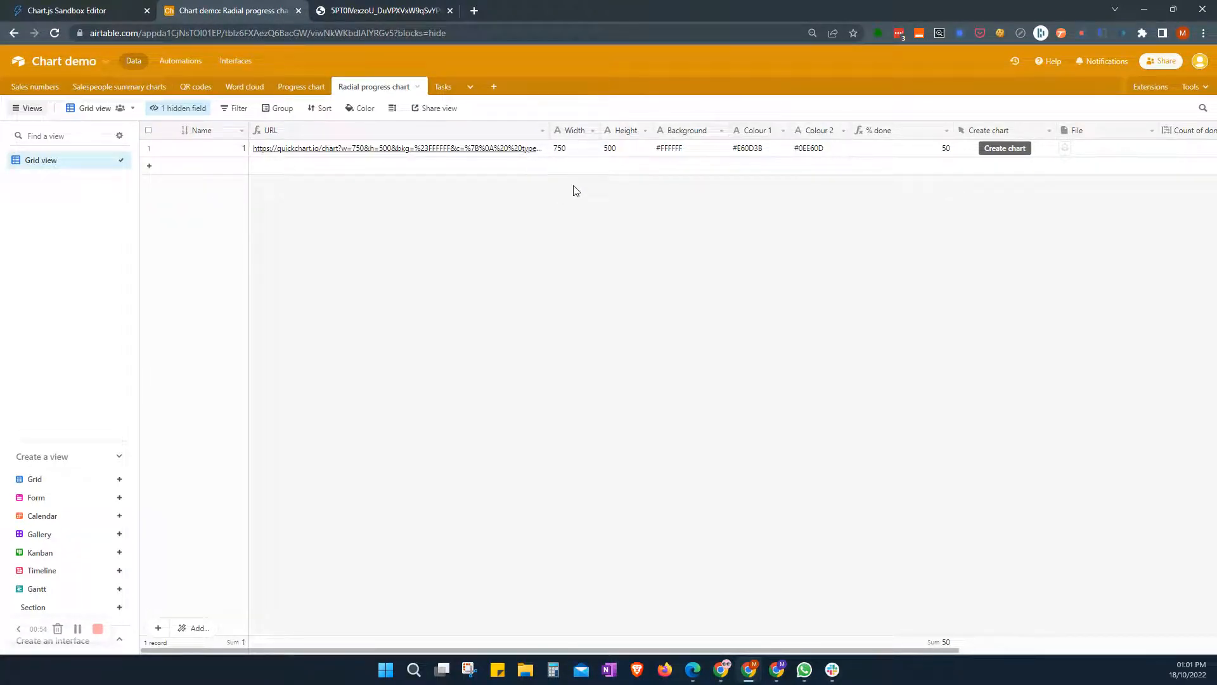
click(880, 154)
key(Right)
key(Right)
key(Right)
key(Right)
key(Right)
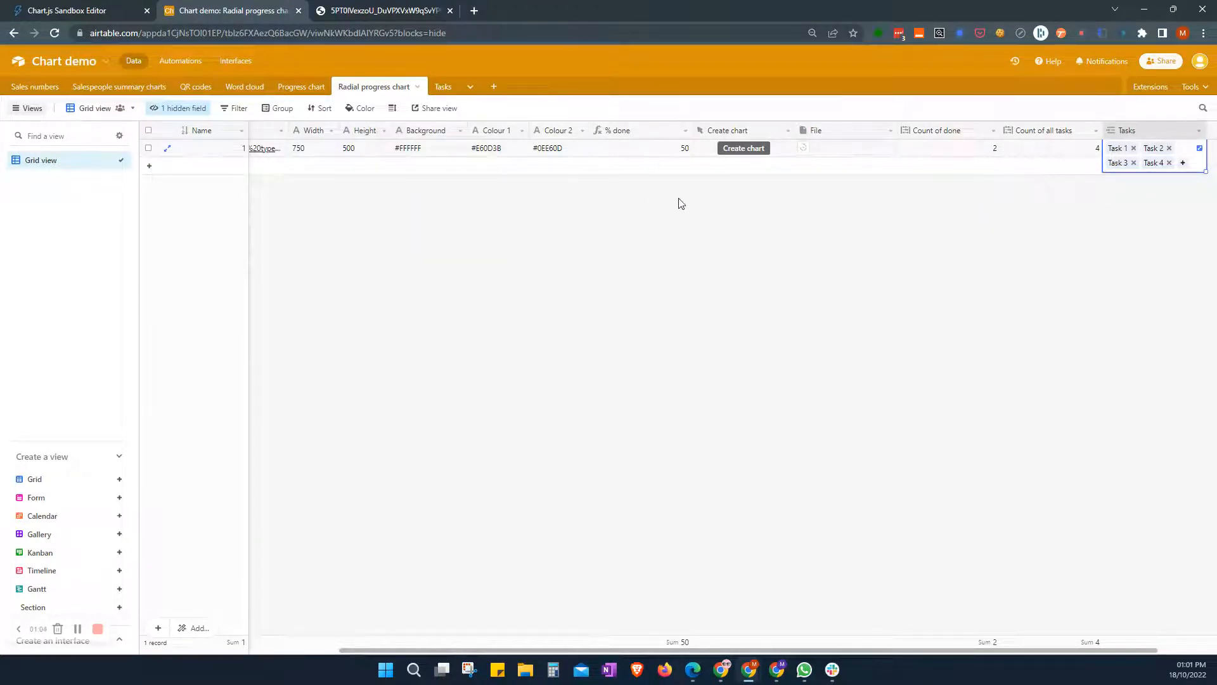
key(Left)
key(Left)
key(Left)
key(Left)
key(Left)
key(Left)
key(Left)
key(Left)
key(Left)
key(Left)
key(Left)
key(Left)
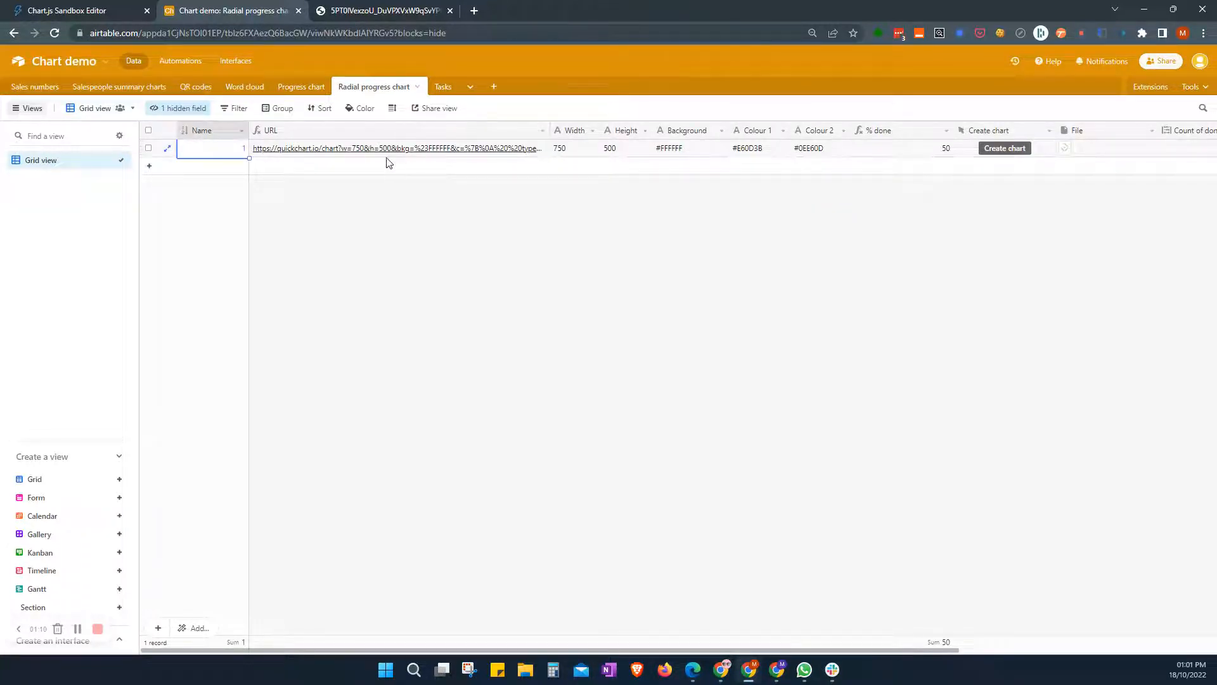
- Examine the URL field's QuickChart formula, including its encoded radialGauge configuration, and close it without edits
double_click(409, 133)
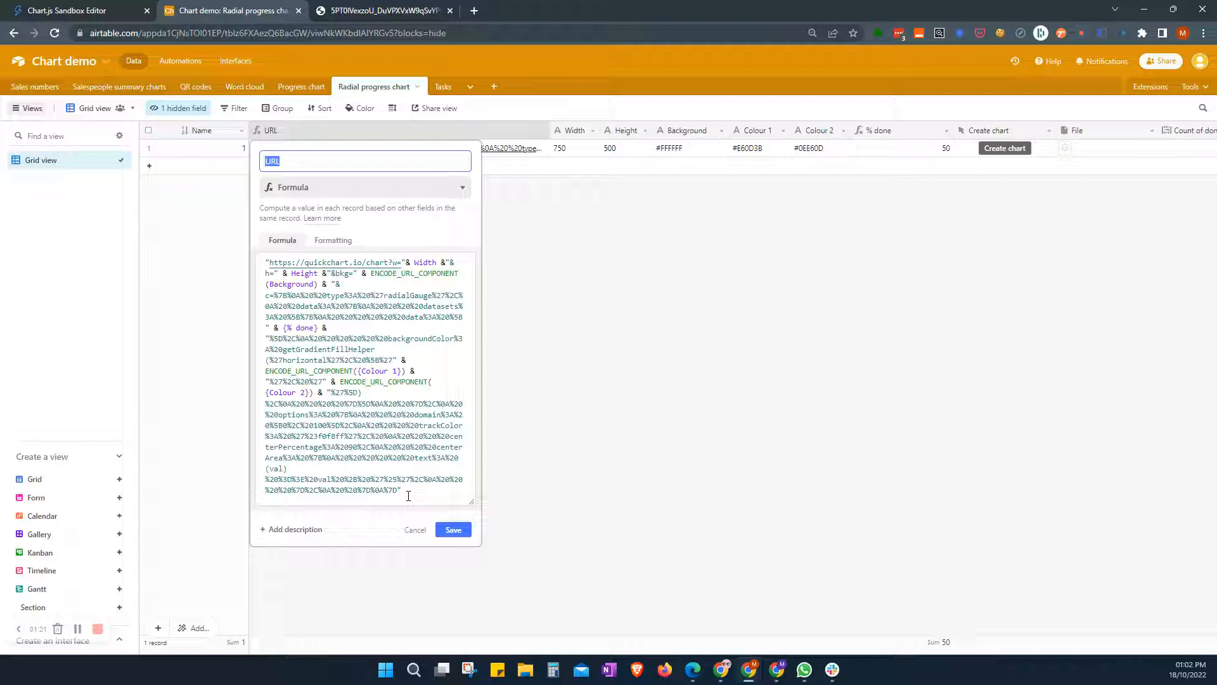
drag(405, 490, 299, 297)
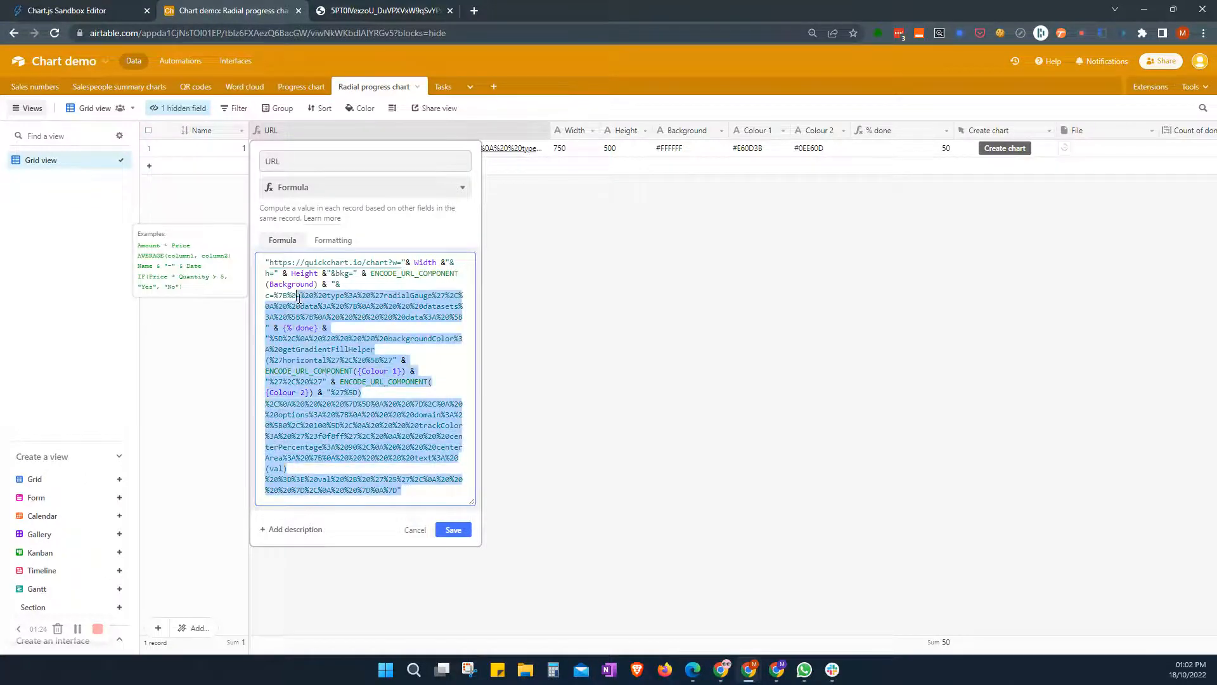
click(361, 304)
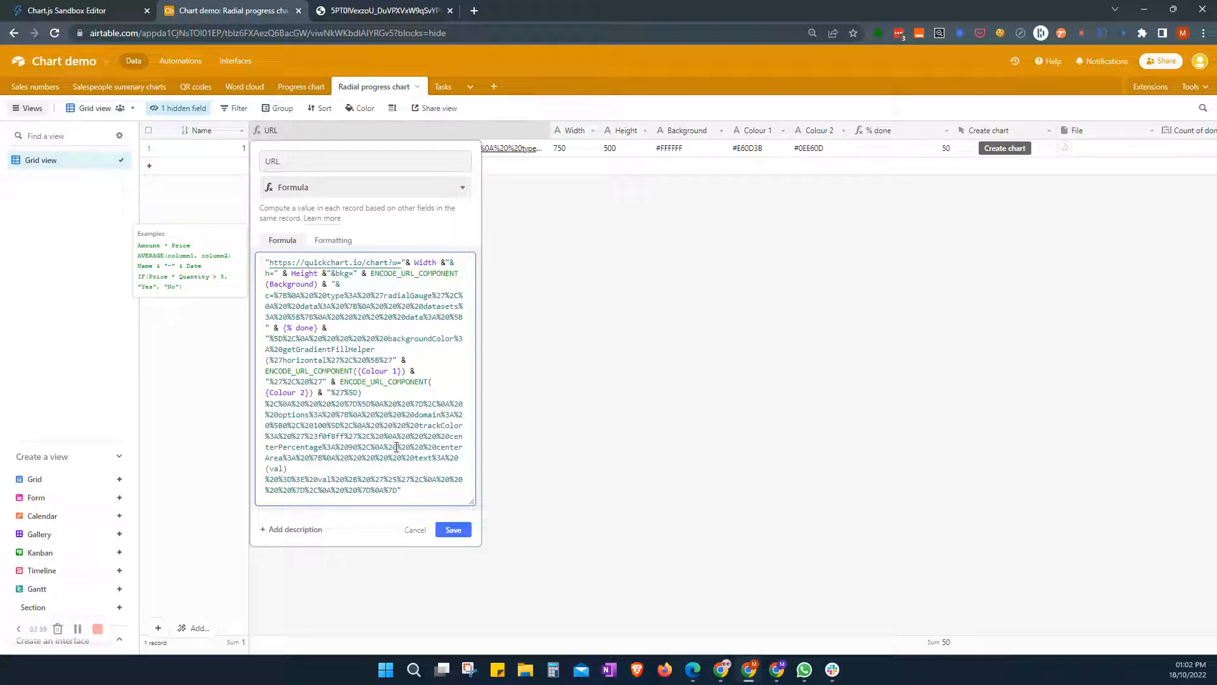
click(453, 531)
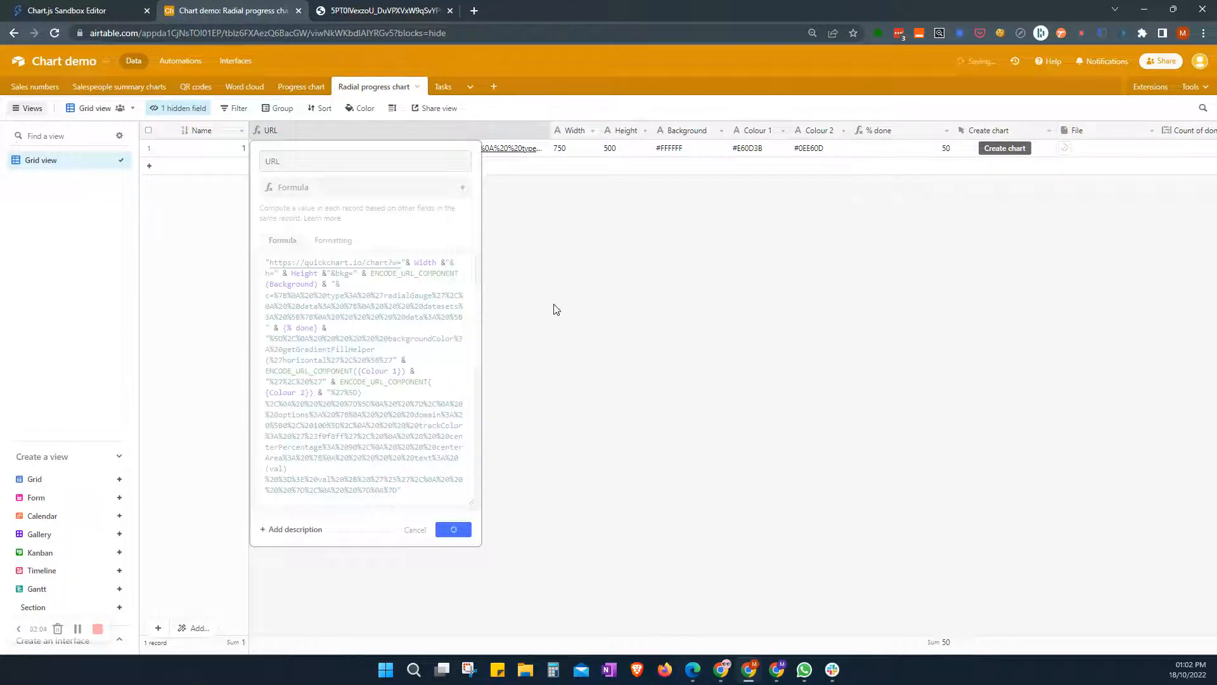
- Reload the base, view the sample Progress chart report PDF, and return to the Radial progress chart table
click(53, 33)
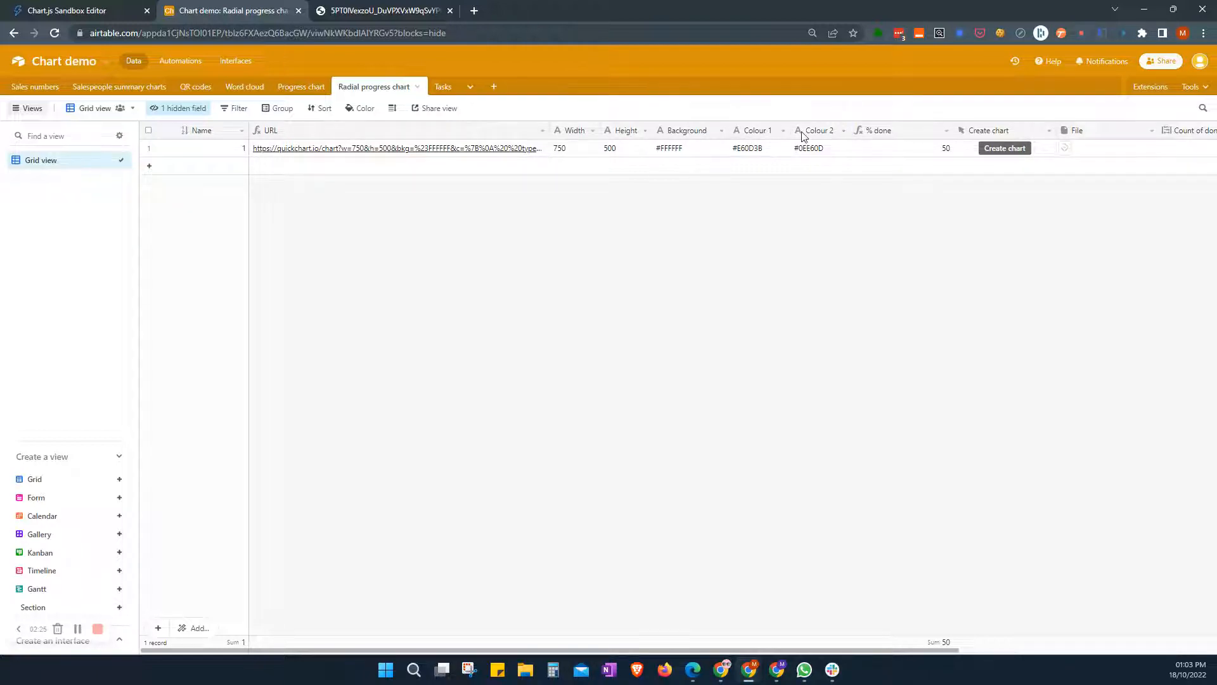
click(380, 10)
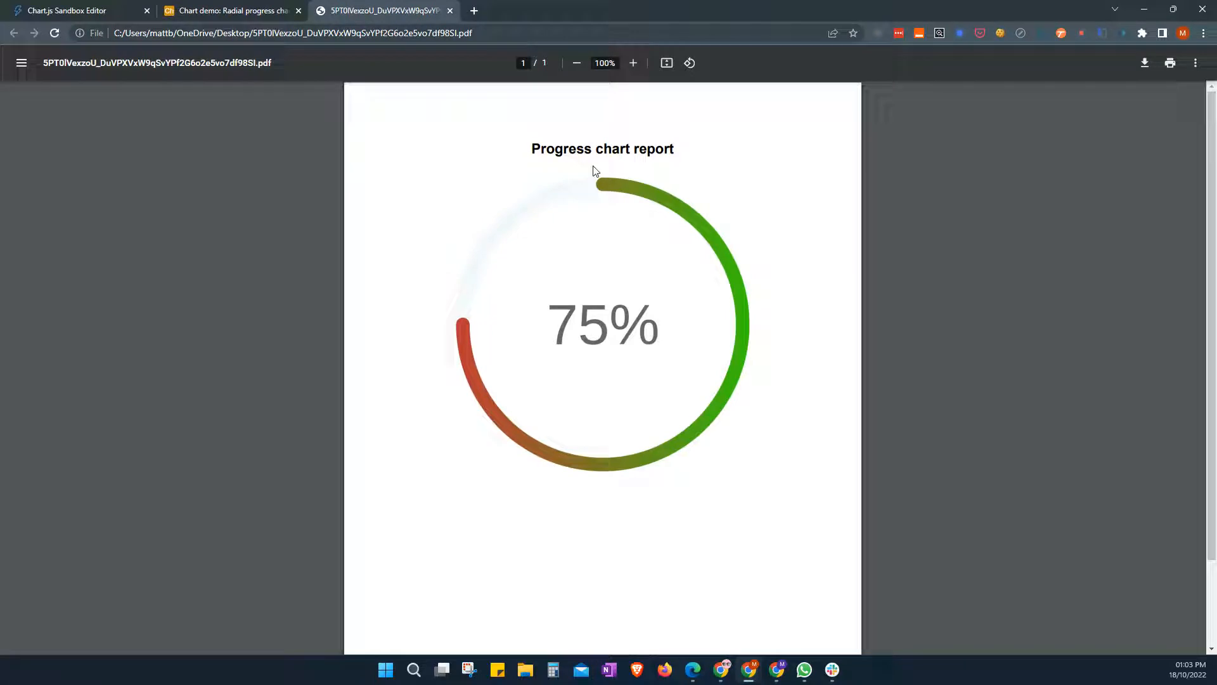
click(222, 5)
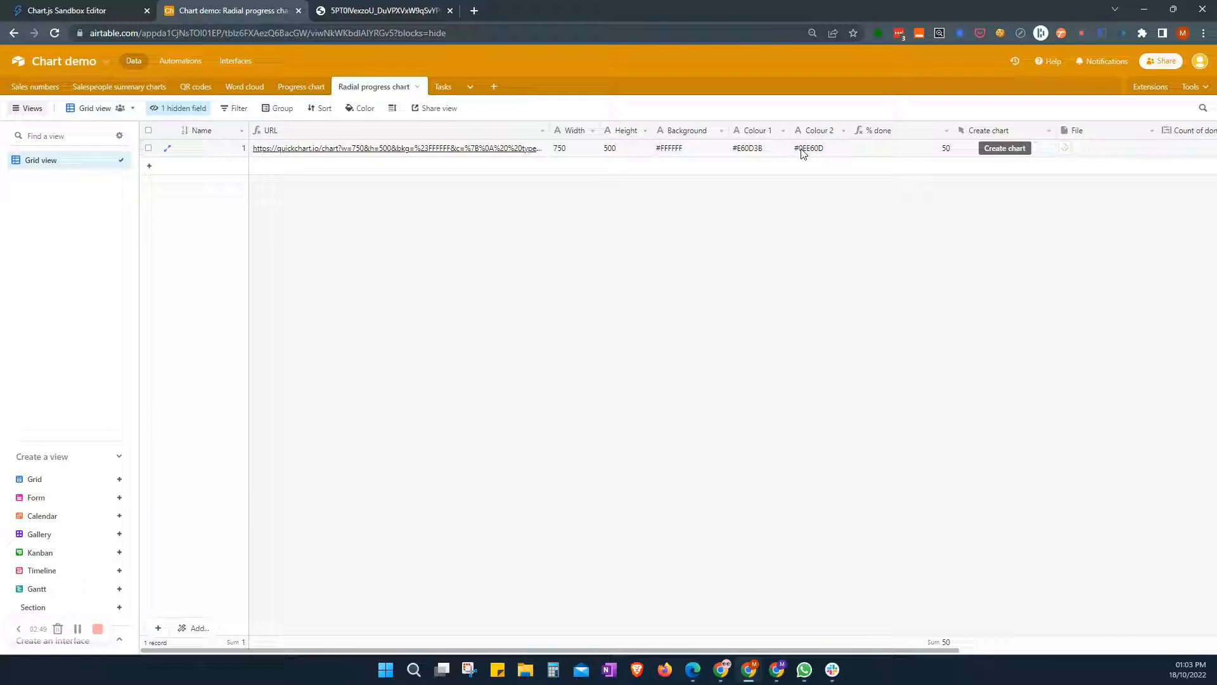
- Examine the % done formula and the Create chart button's URL formula, leaving both fields unedited
double_click(910, 135)
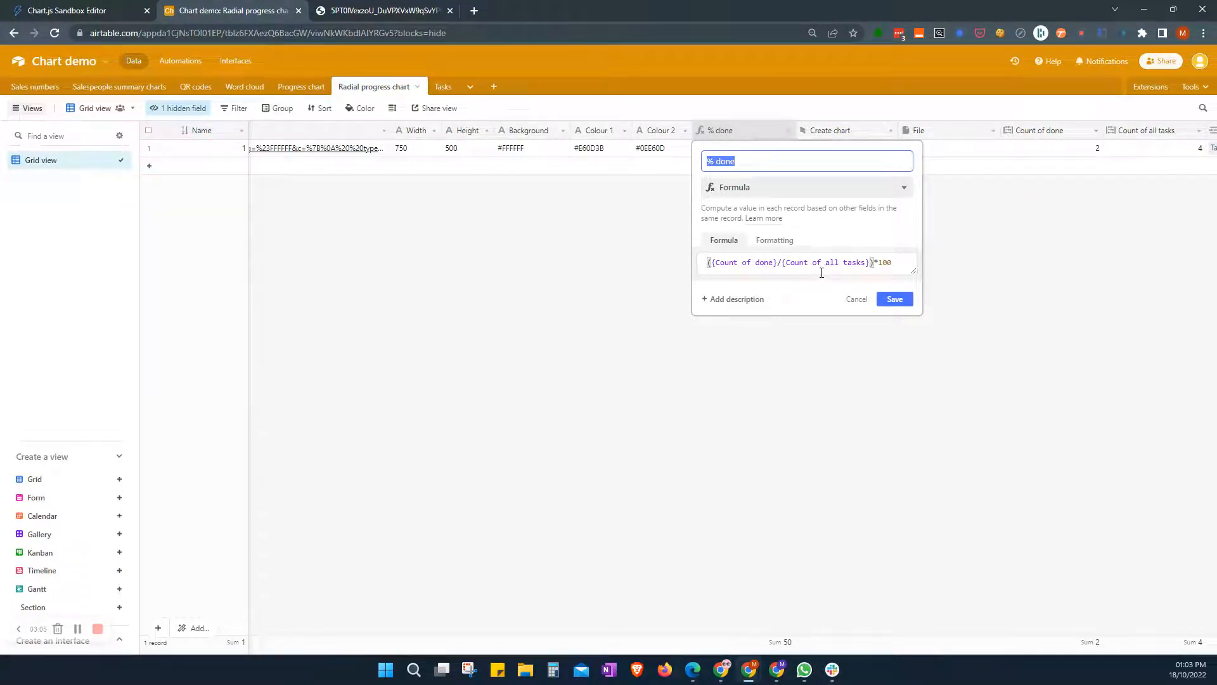
click(896, 301)
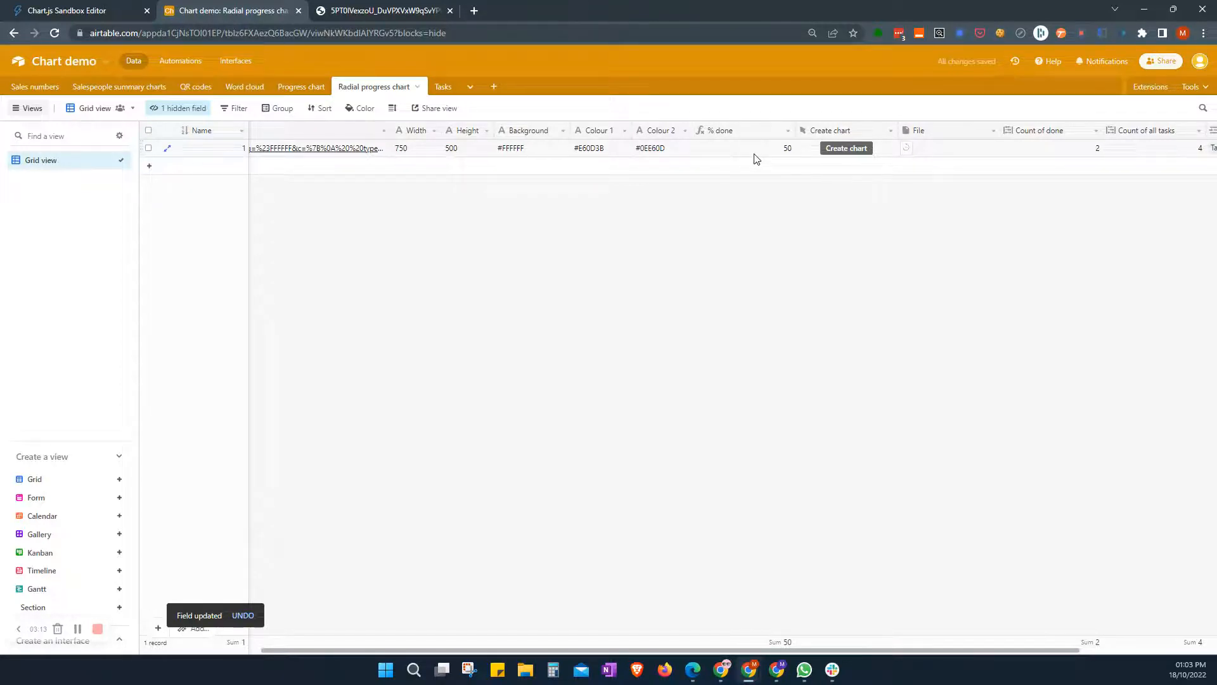
double_click(853, 132)
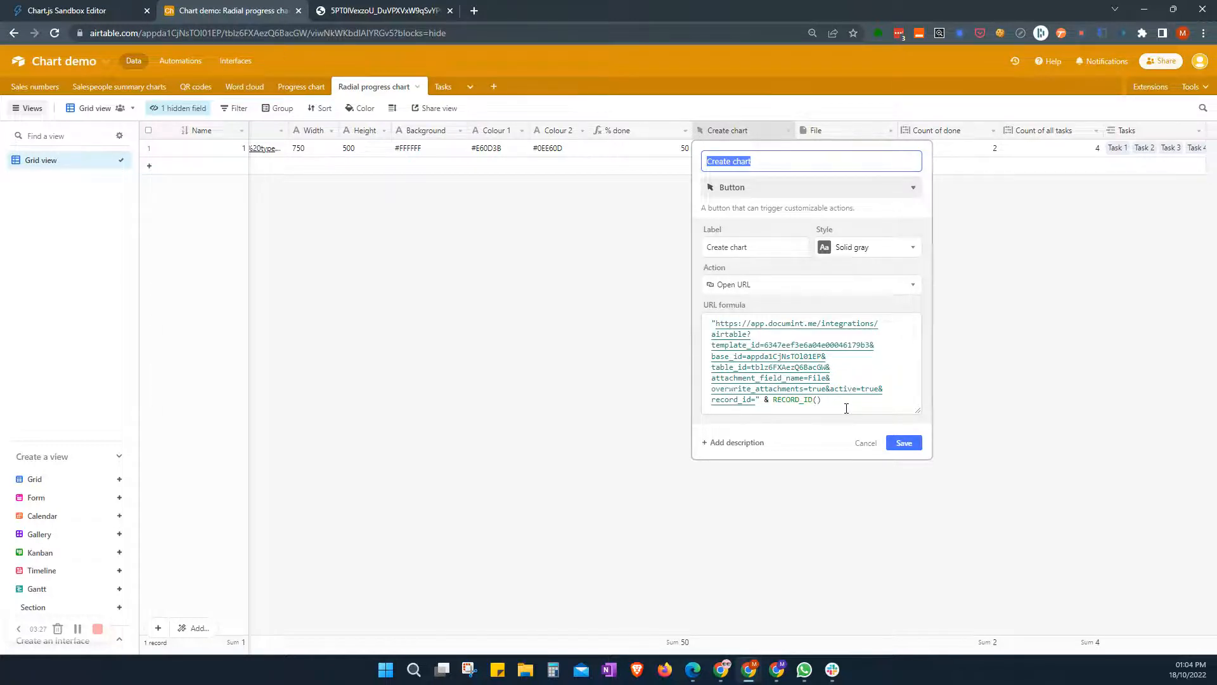
click(900, 442)
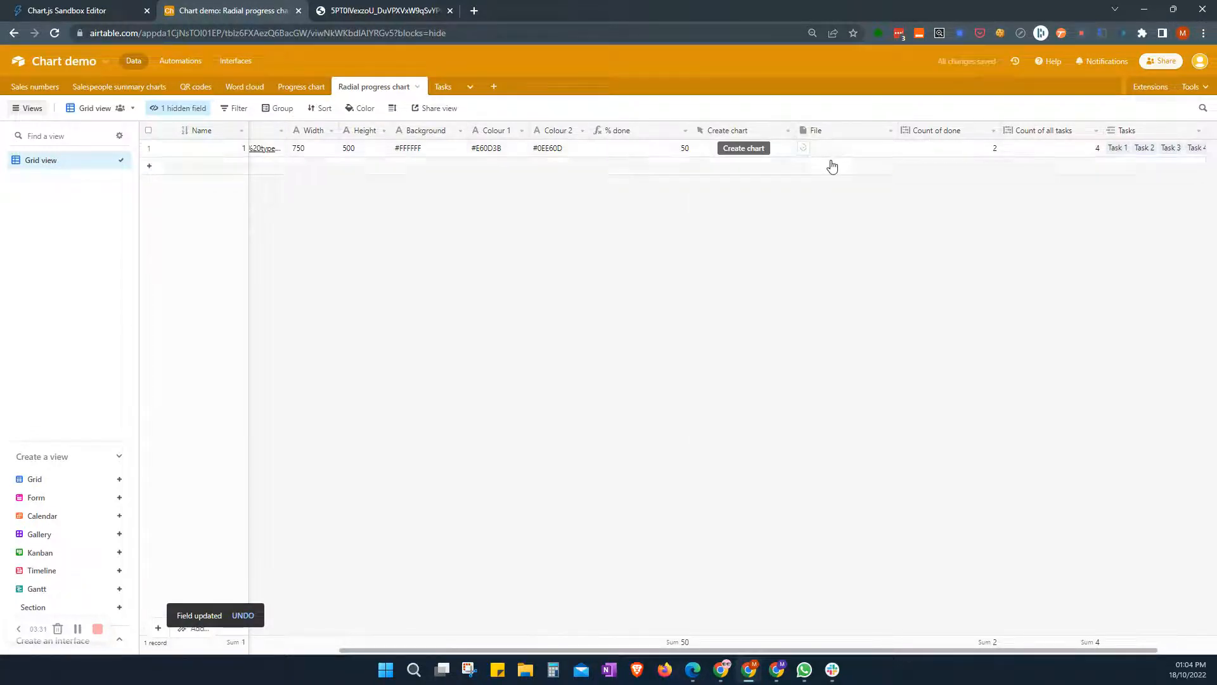
- Examine the linked Tasks cell and the configuration of the Tasks link field
click(924, 152)
key(Right)
key(Right)
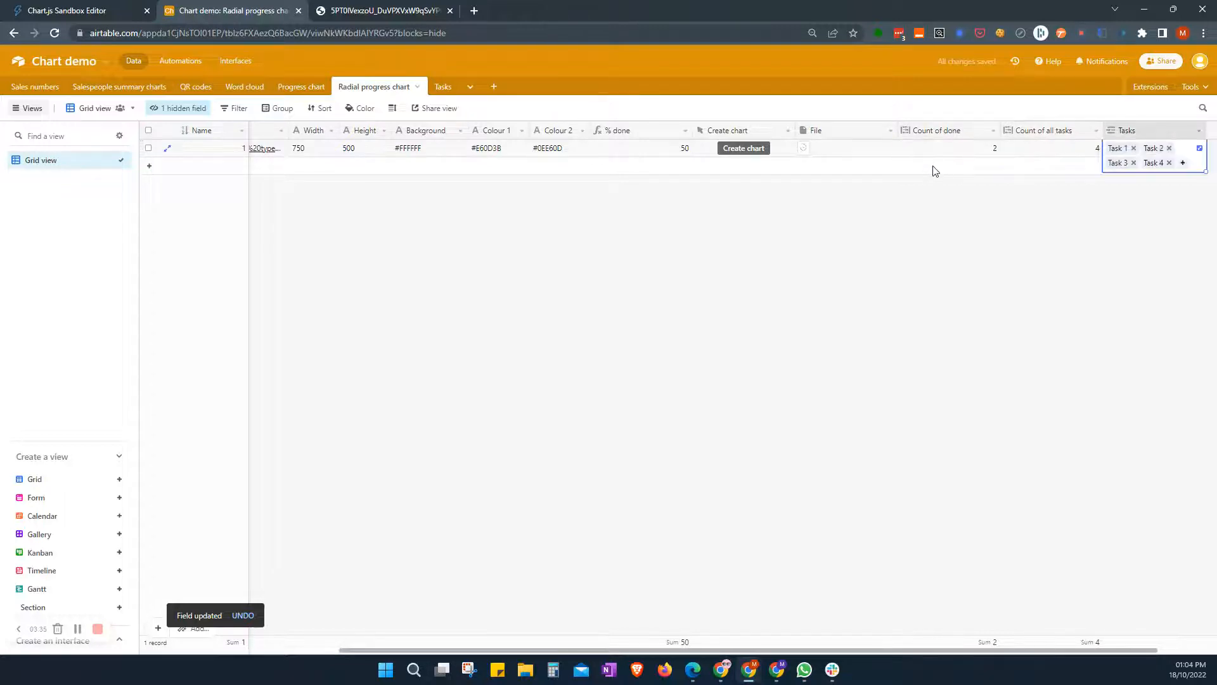
double_click(1157, 127)
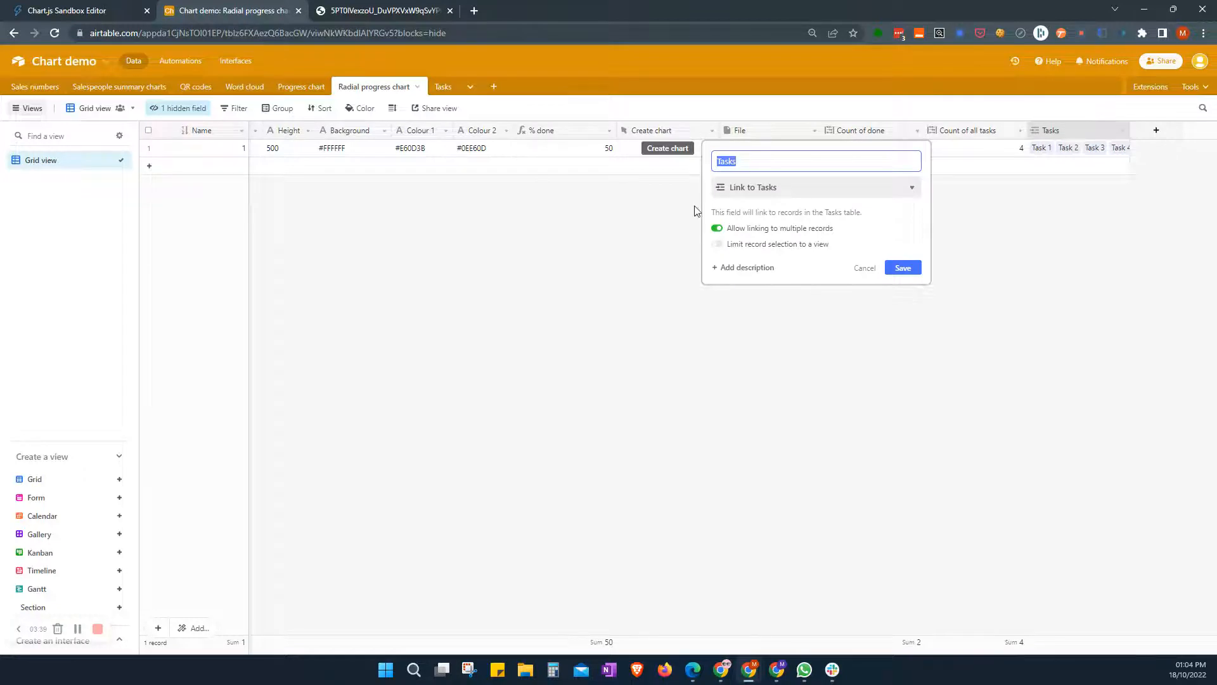
click(903, 267)
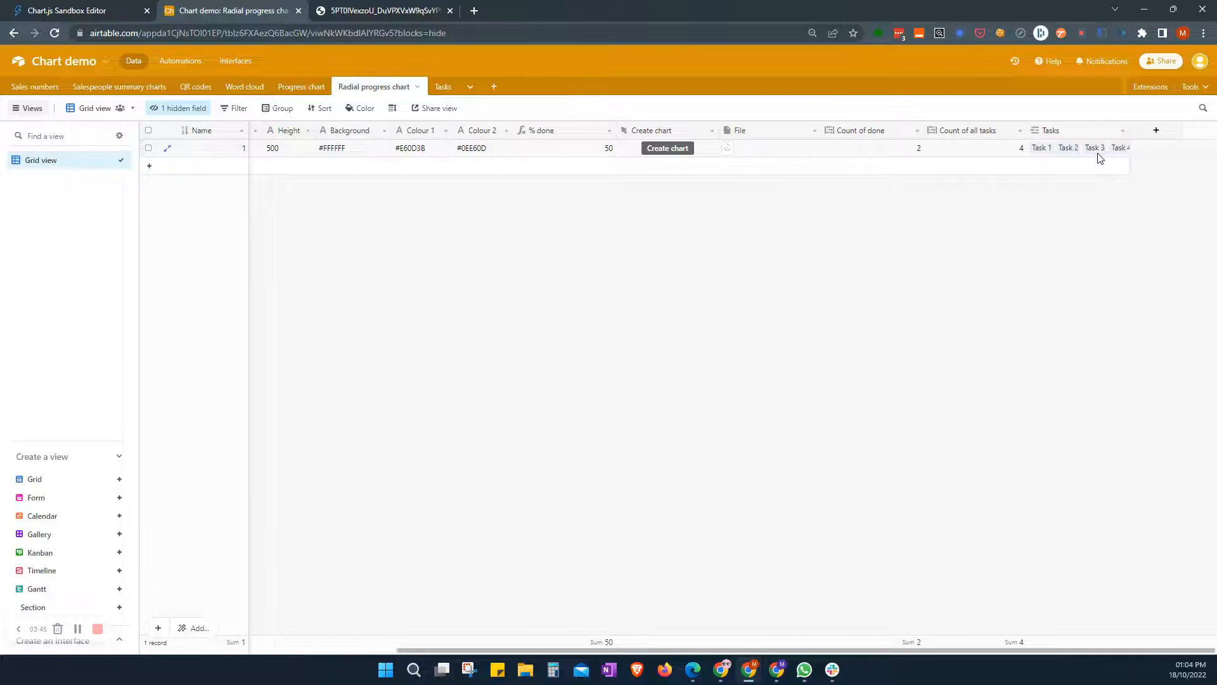
- Examine the configurations of the Count of all tasks and Count of done fields, including the status condition
double_click(989, 131)
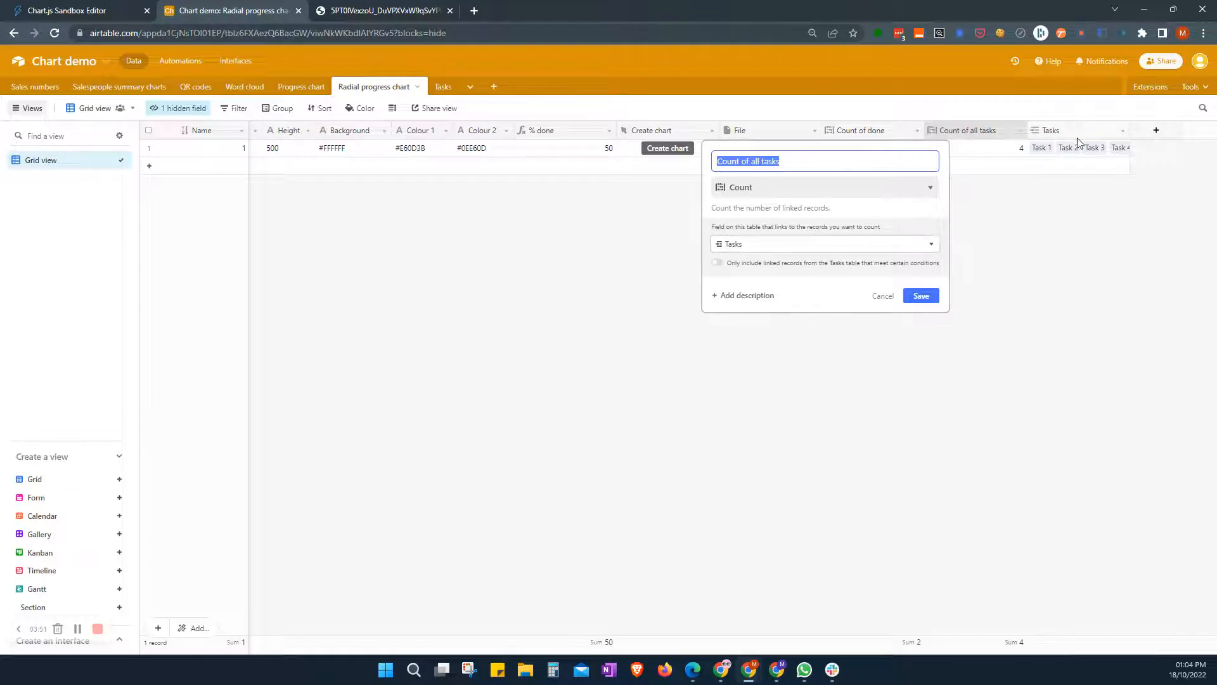
click(927, 297)
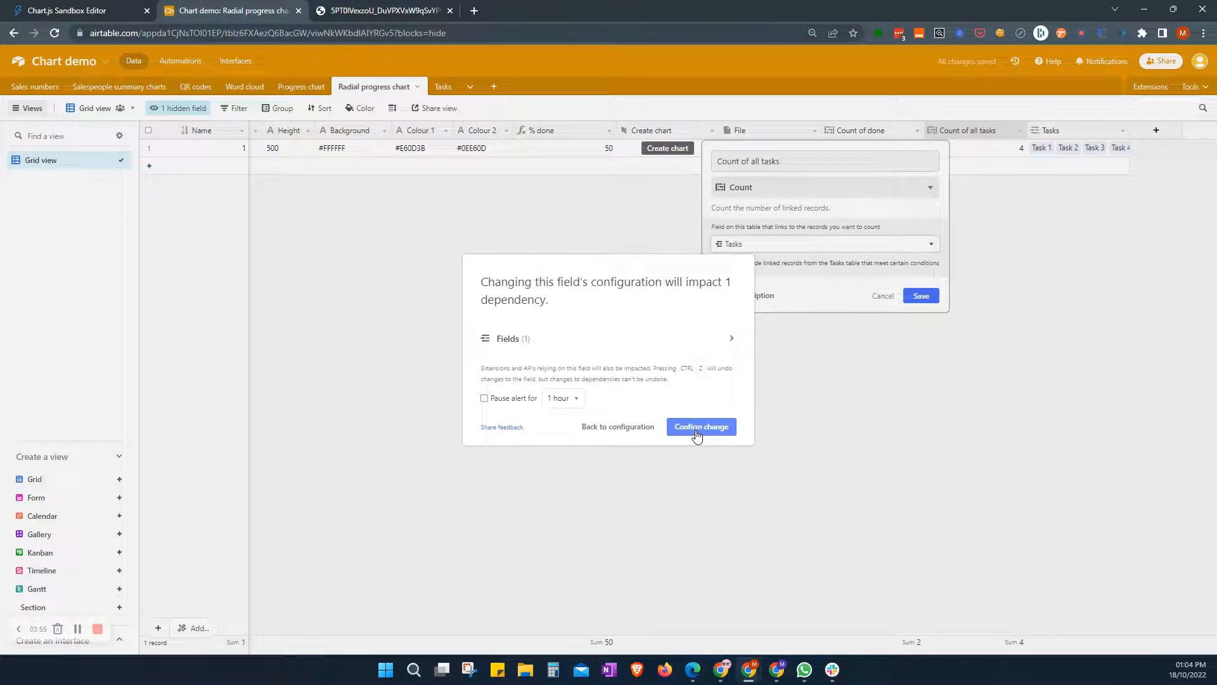
click(697, 433)
double_click(869, 131)
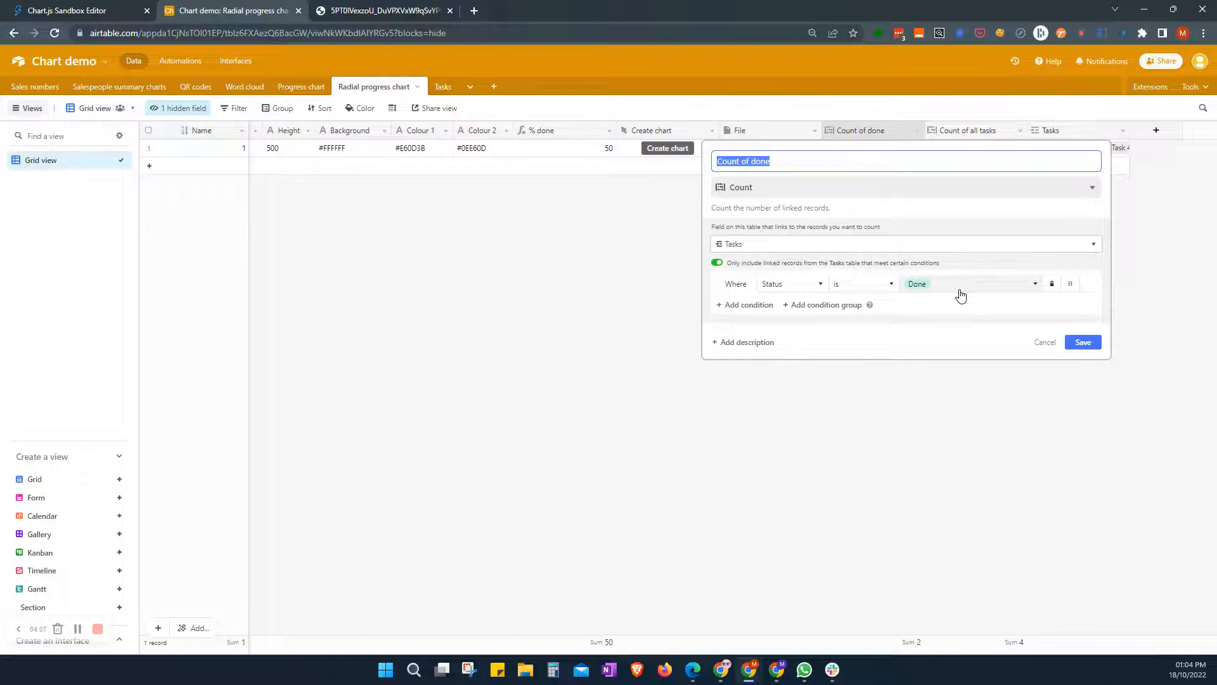
click(1085, 345)
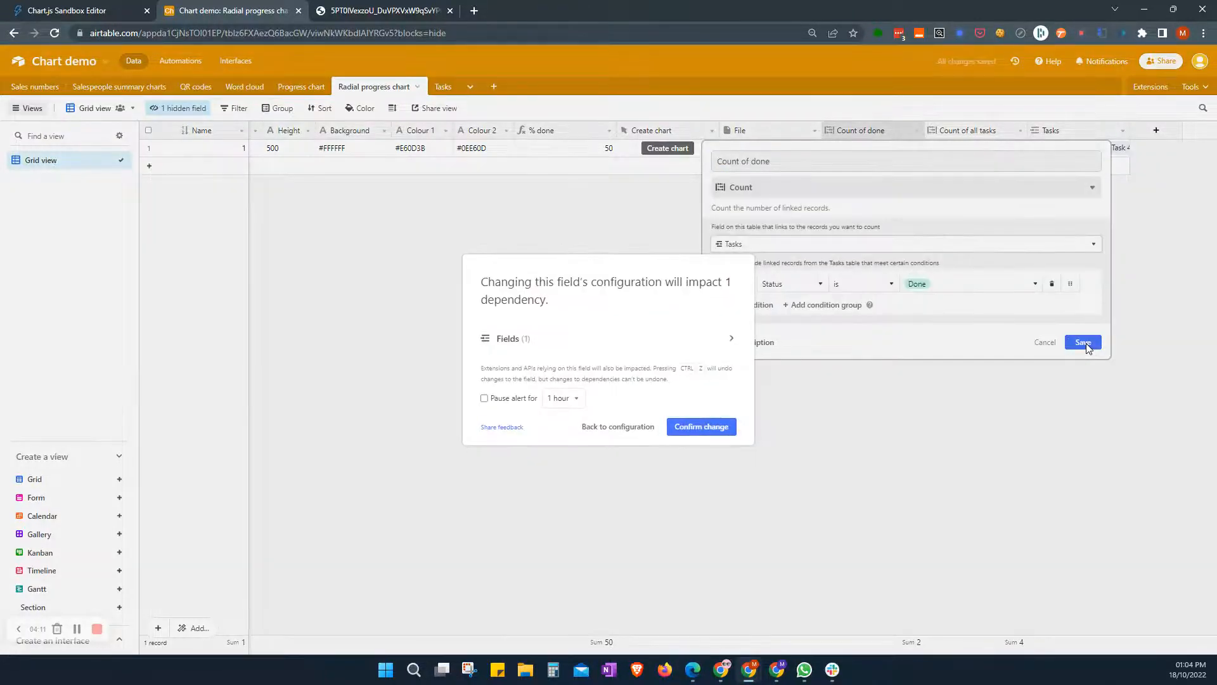
click(711, 431)
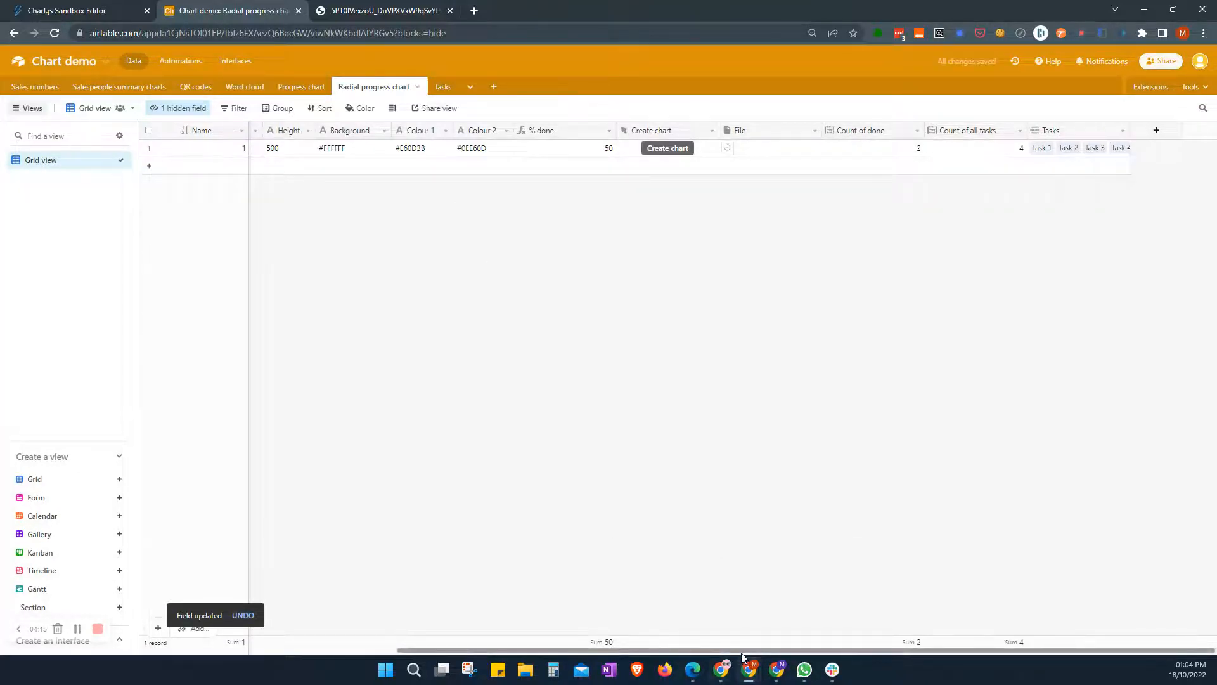
- Set the status of Task 2 to Done in the Tasks table
click(443, 86)
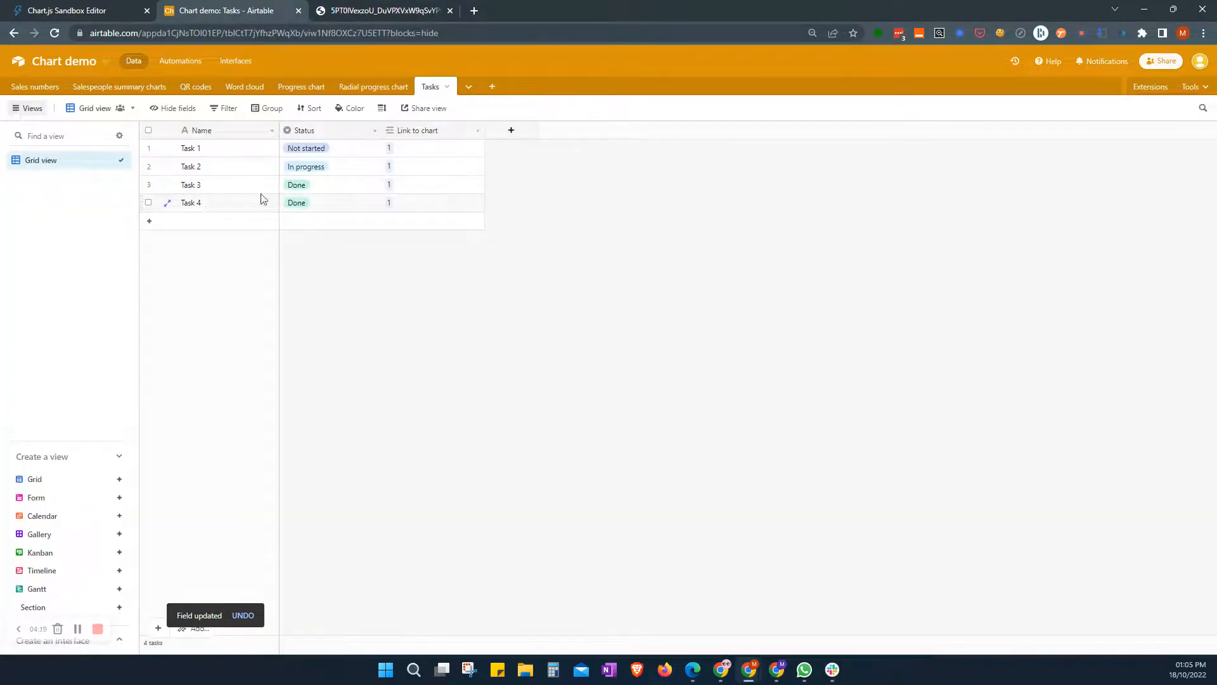
click(347, 172)
click(348, 171)
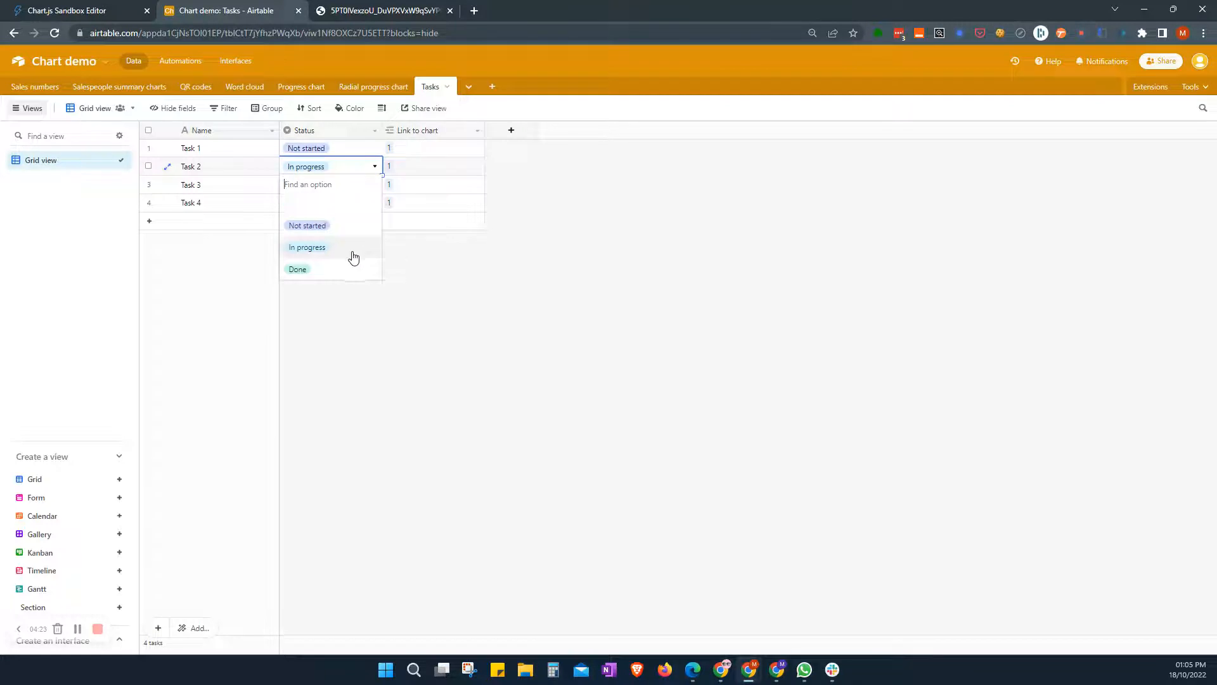
click(314, 269)
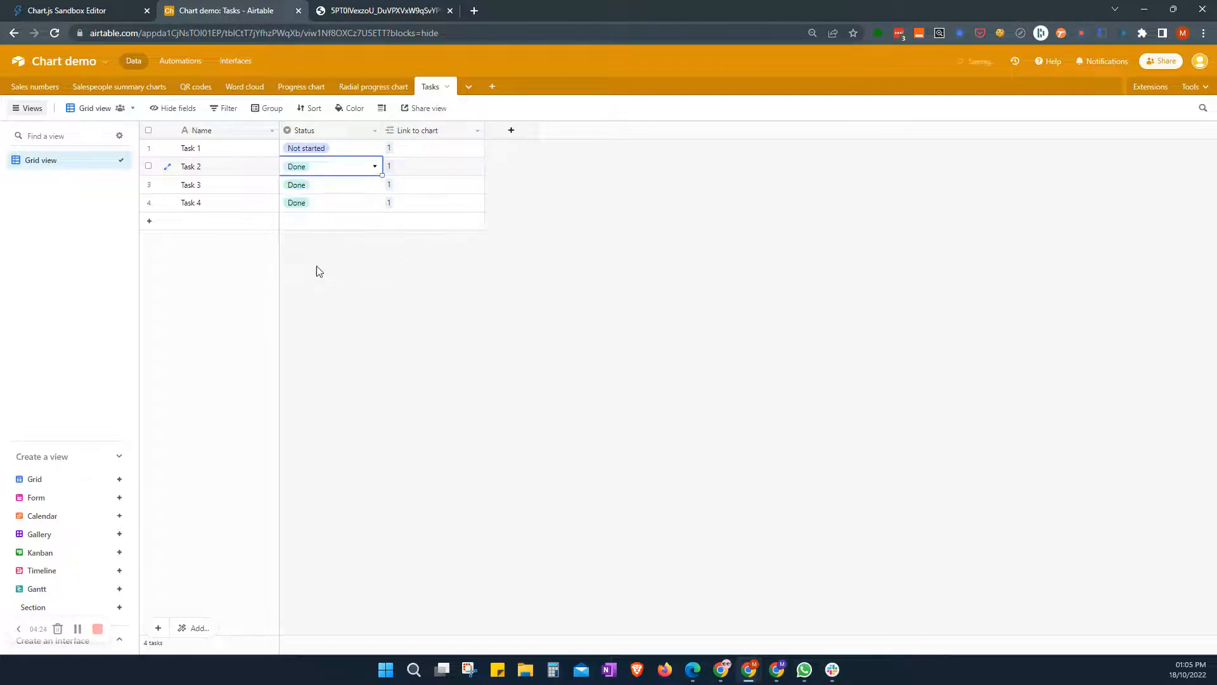
- Return to the Radial progress chart table and check the record's % done value and the URL formula that uses it
click(374, 87)
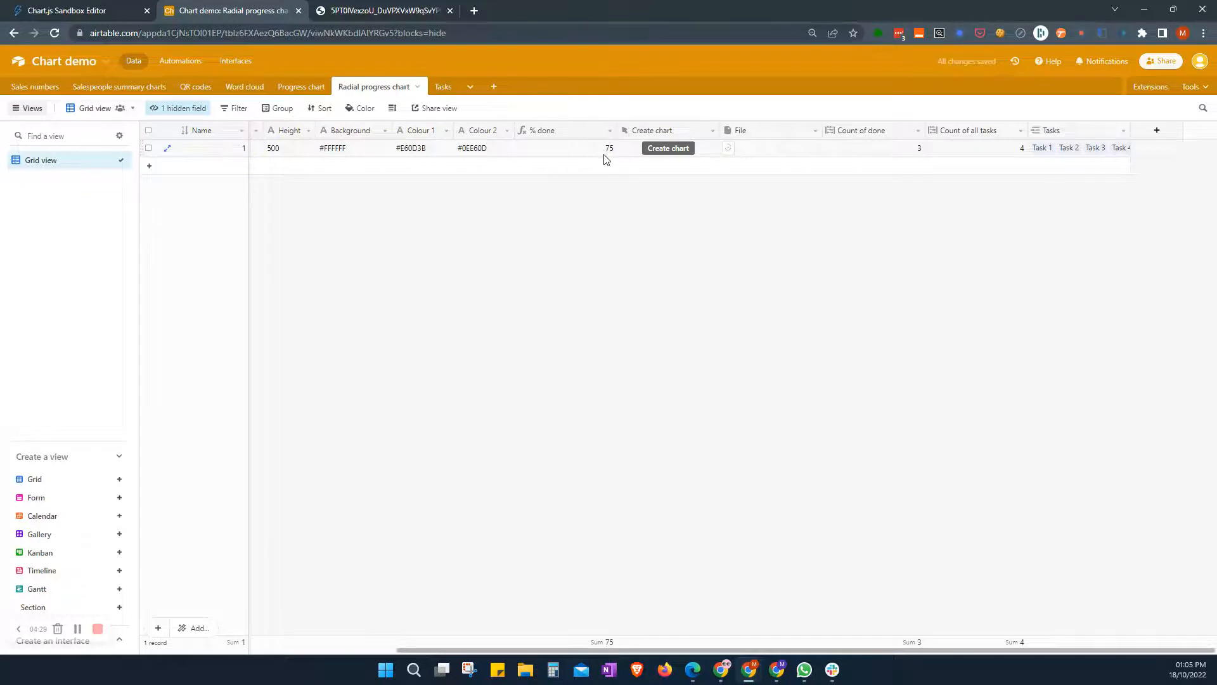
click(548, 152)
key(Left)
key(Left)
key(Left)
key(Left)
key(Left)
key(Left)
key(Left)
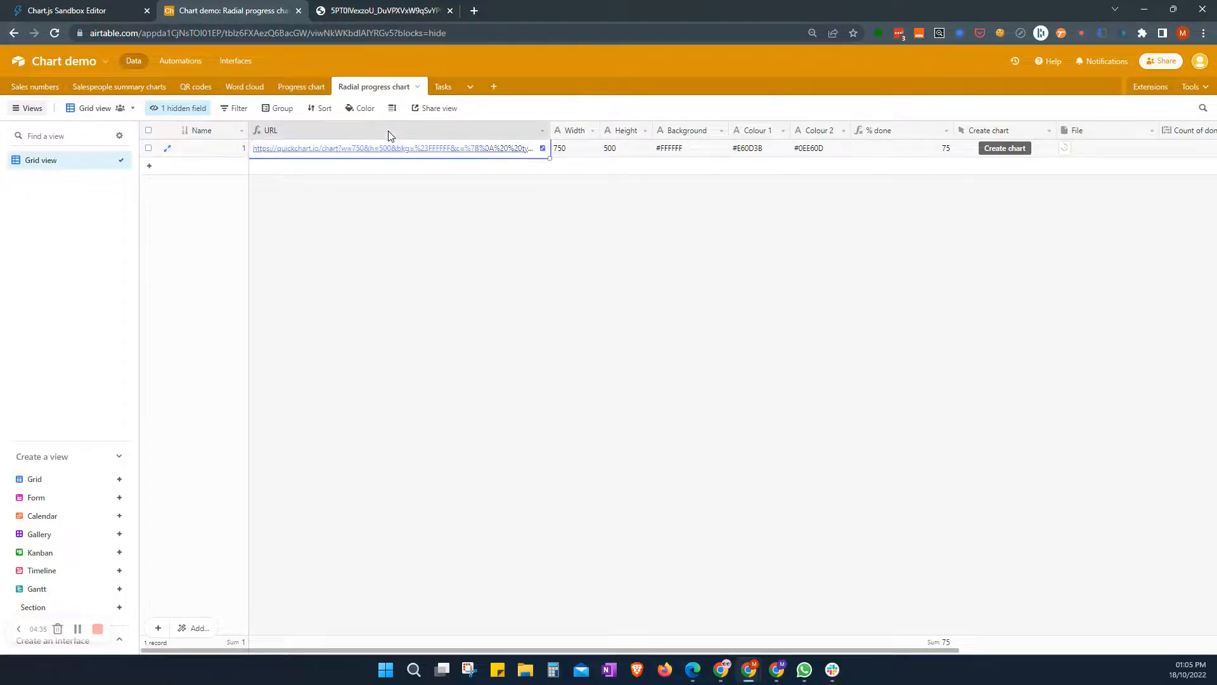
double_click(388, 136)
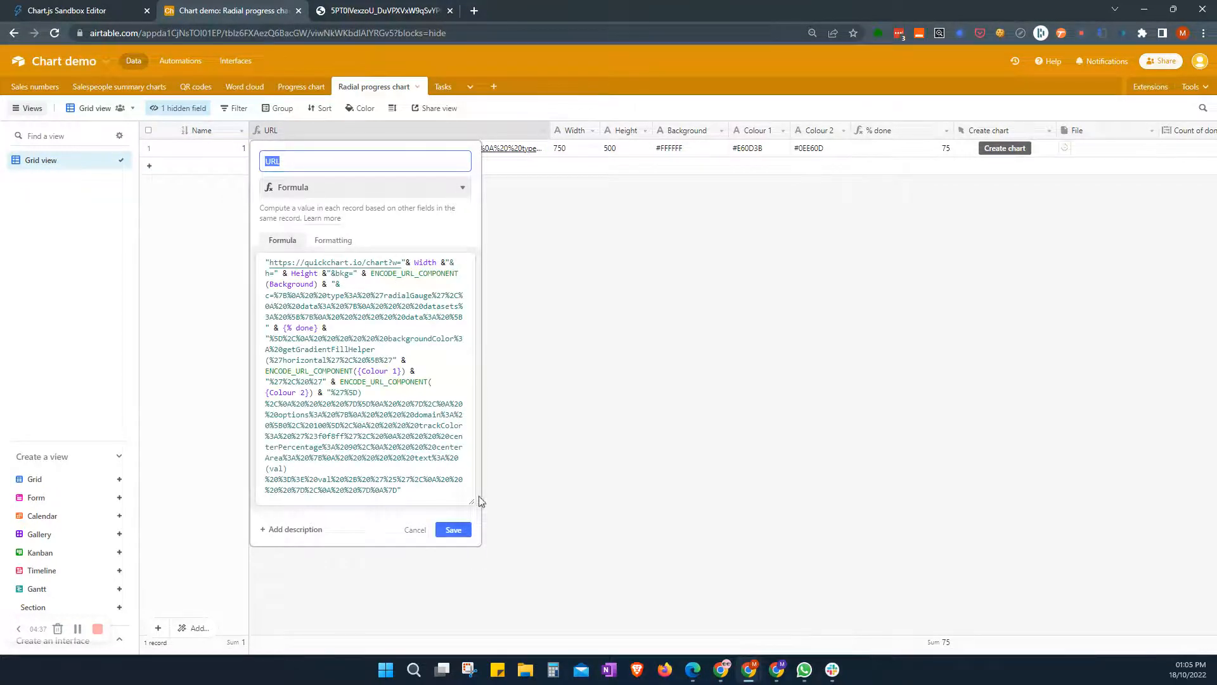
click(454, 530)
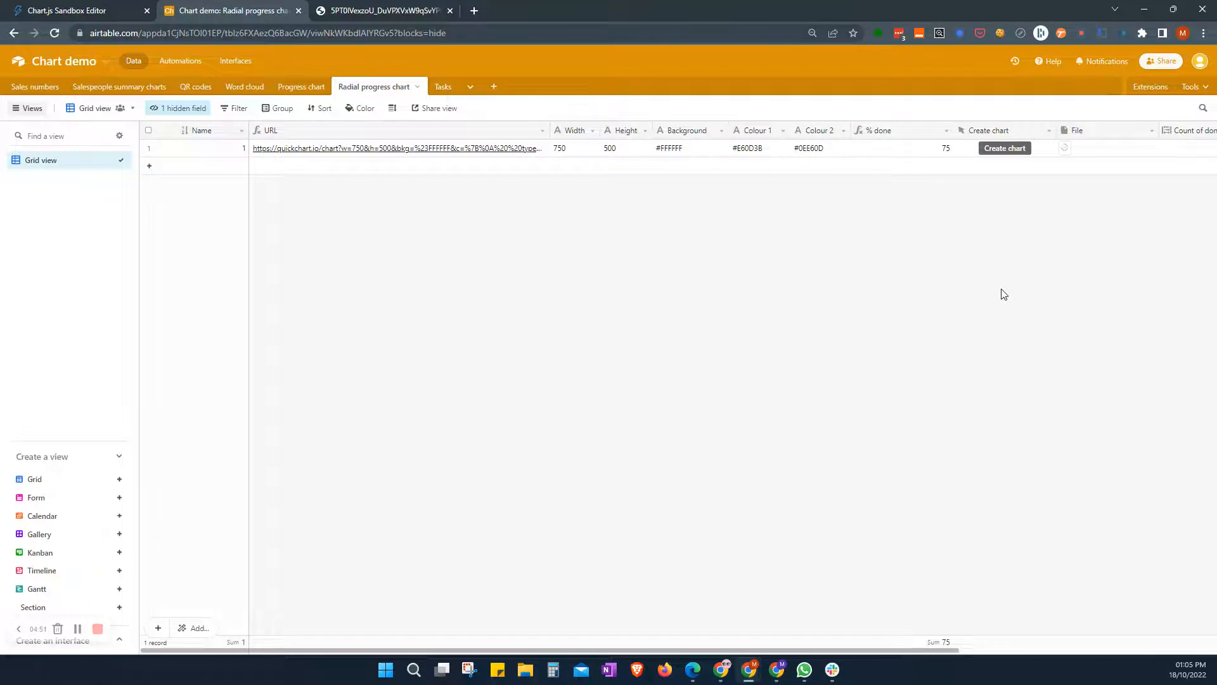
- Switch to the Documint window with the Progress chart template and maximize it
click(1173, 10)
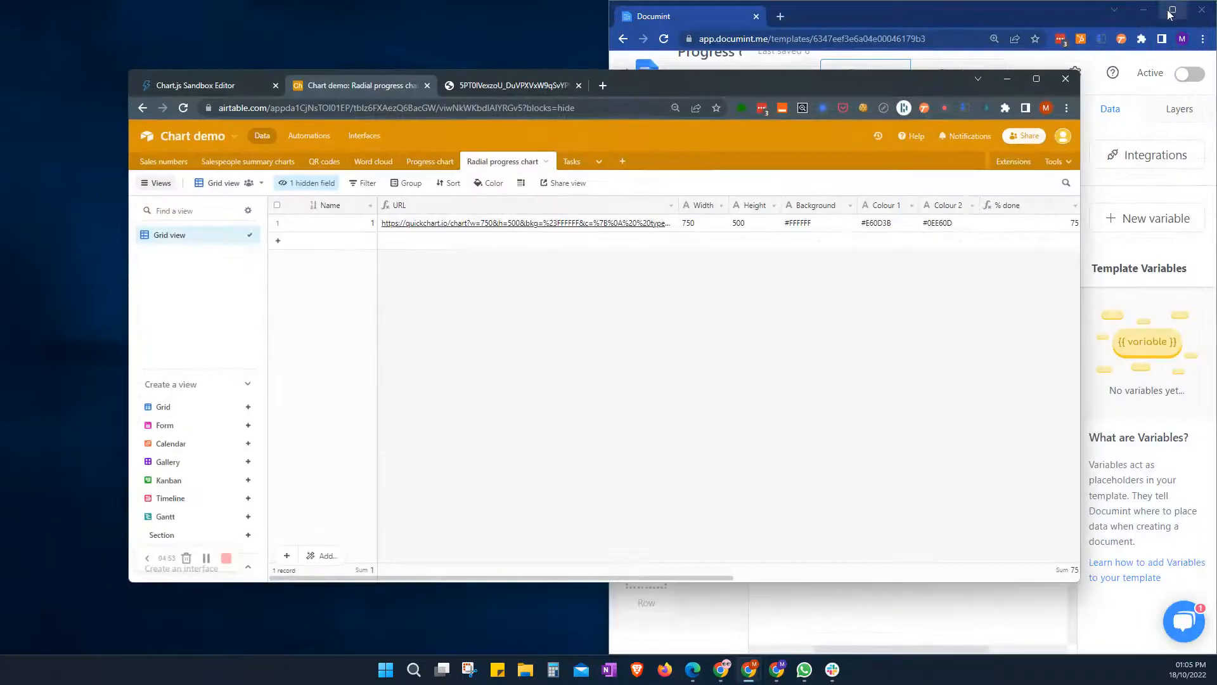
click(1040, 79)
mouse_move(1172, 9)
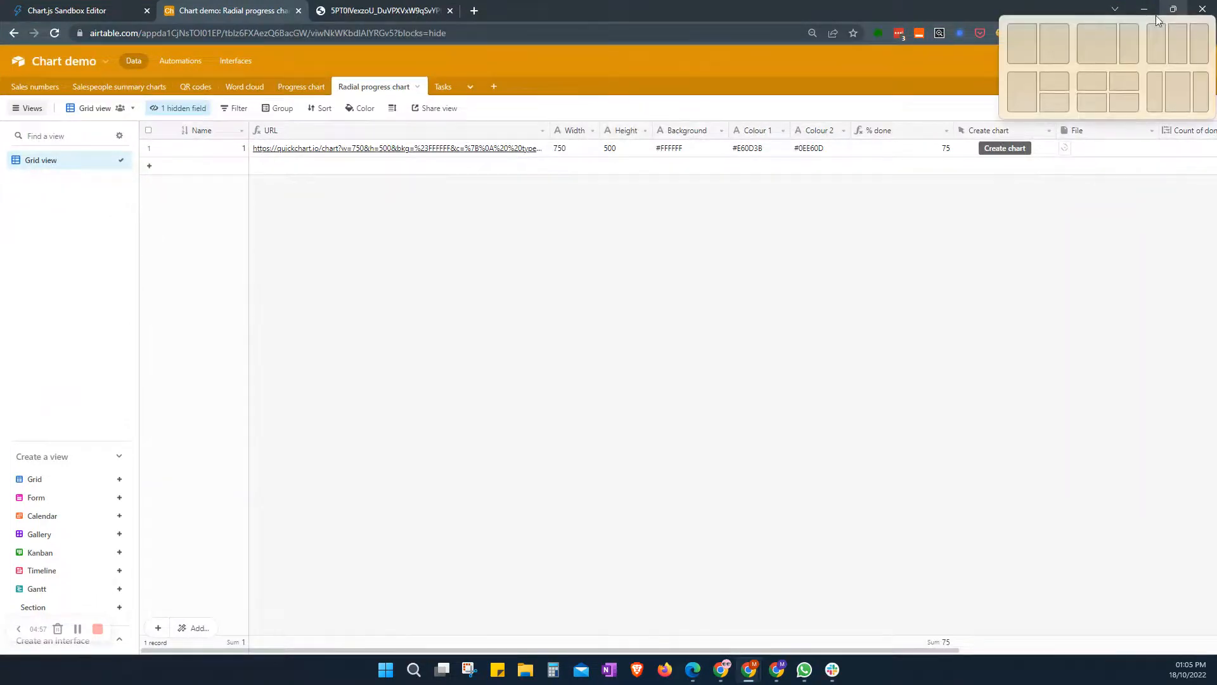
click(1024, 41)
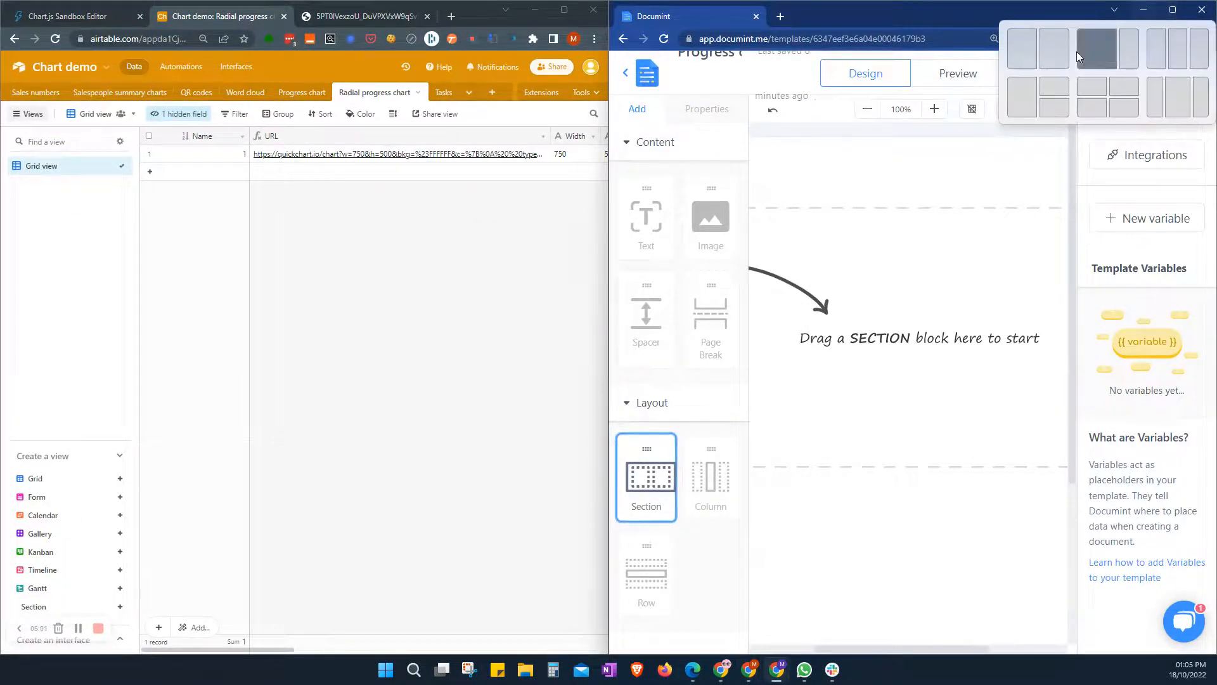
click(1173, 10)
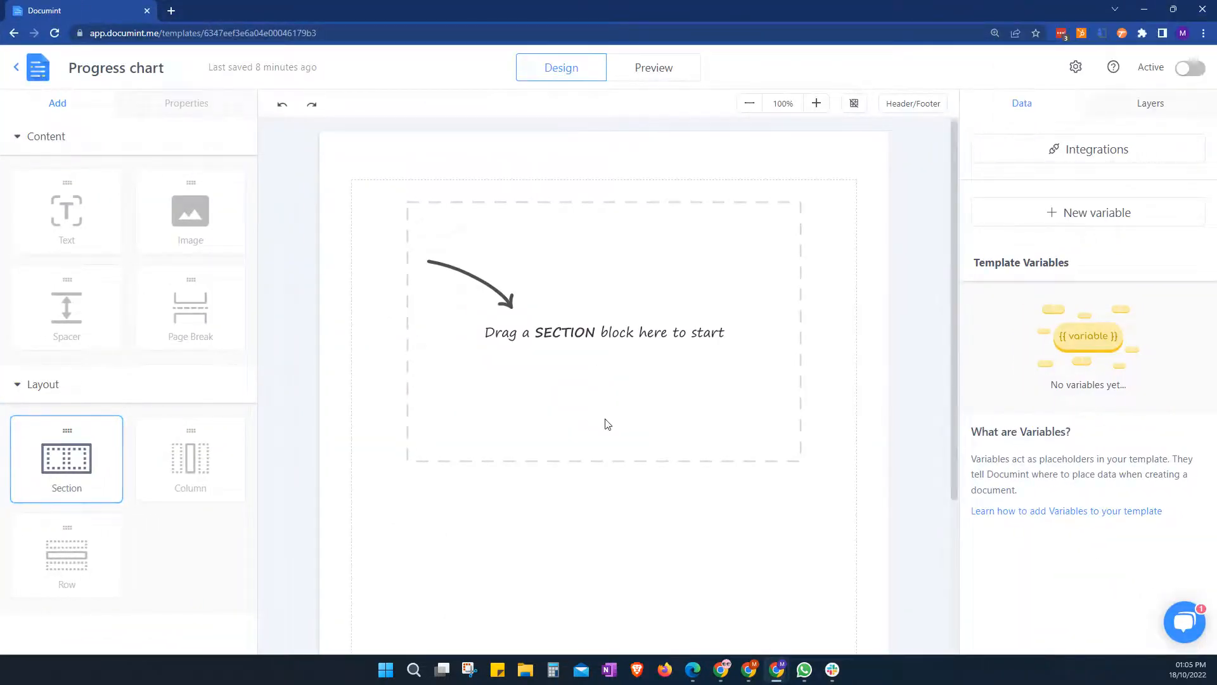
- Add a section to the blank page and delete its second column, leaving a single full-width column
drag(50, 468, 532, 254)
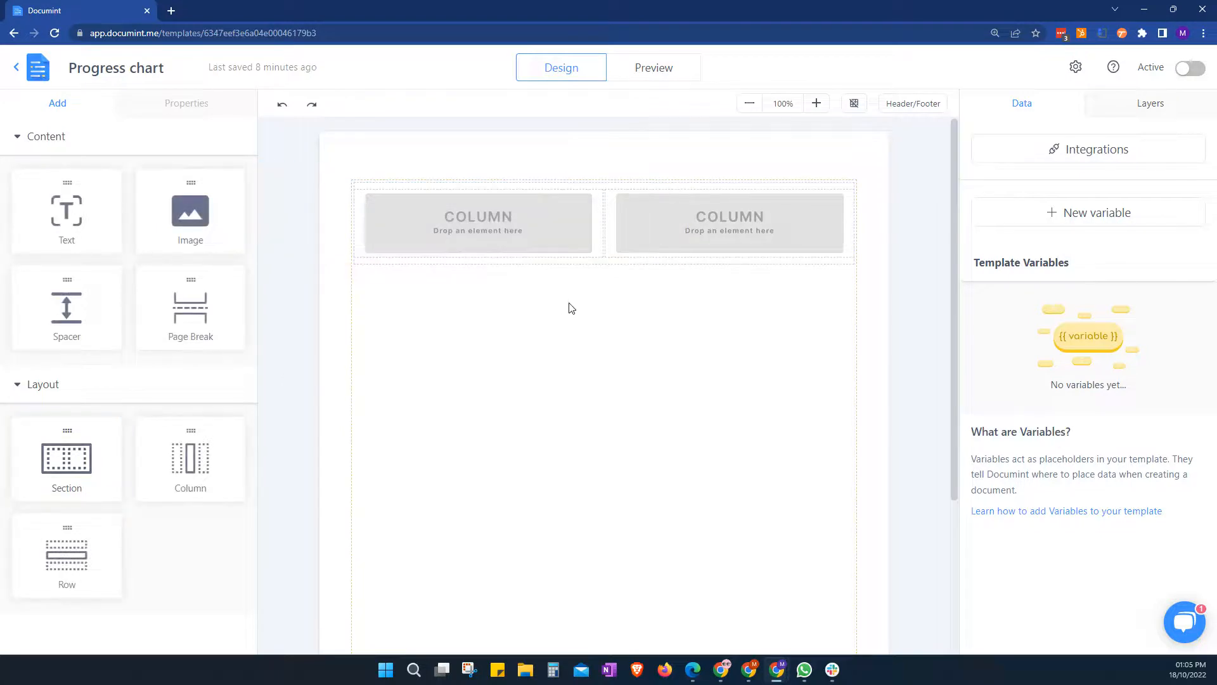
click(827, 246)
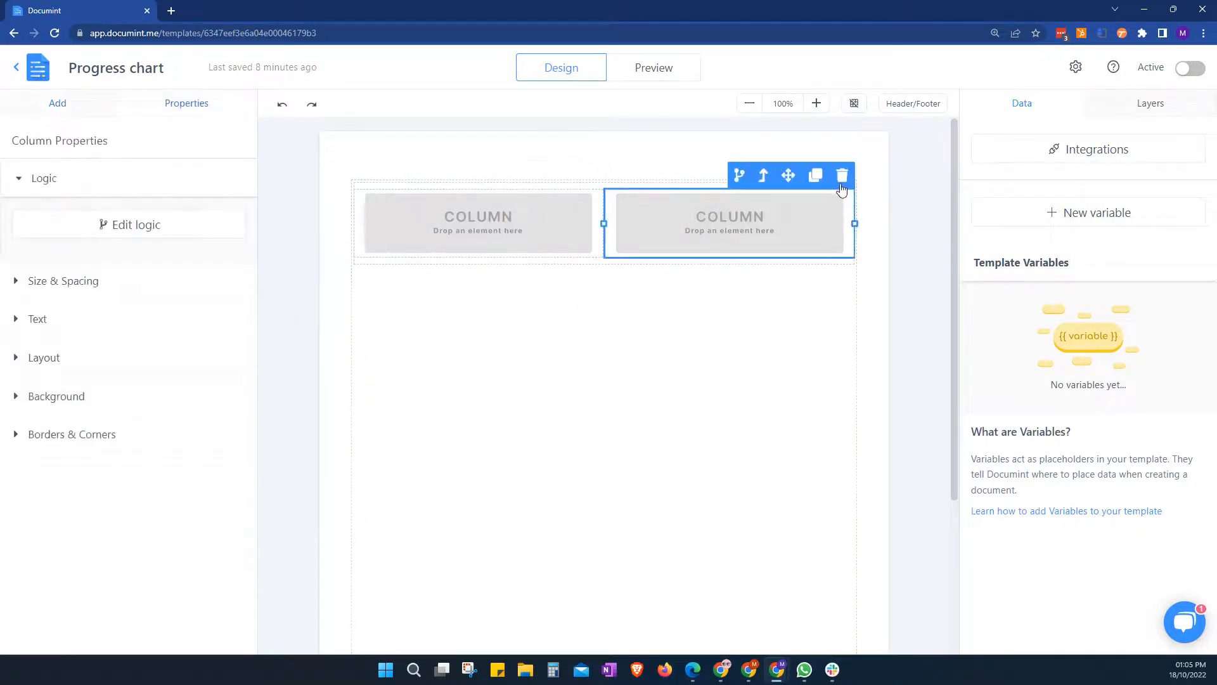
click(840, 178)
- Place a text block in the section's column and enter "Progress report chart" as its text
drag(66, 227, 499, 222)
click(511, 202)
double_click(508, 200)
text(Progress report chart)
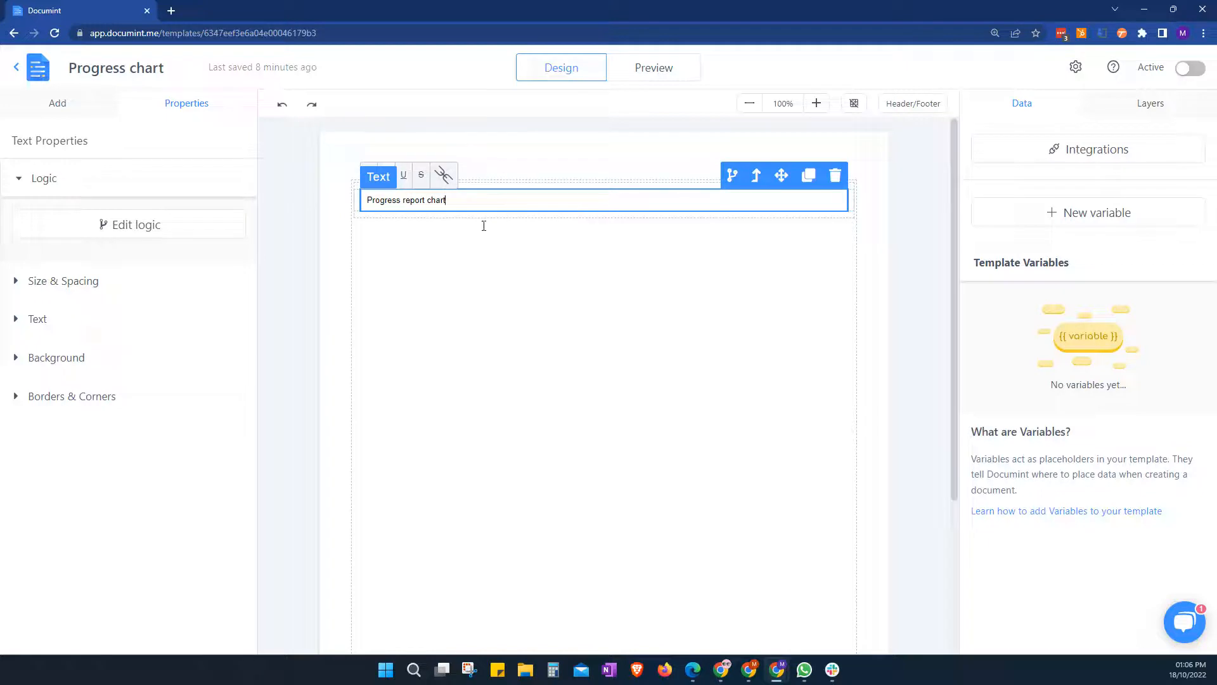
- Format the "Progress report chart" heading as bold, 25 px in size and centre-aligned
click(17, 320)
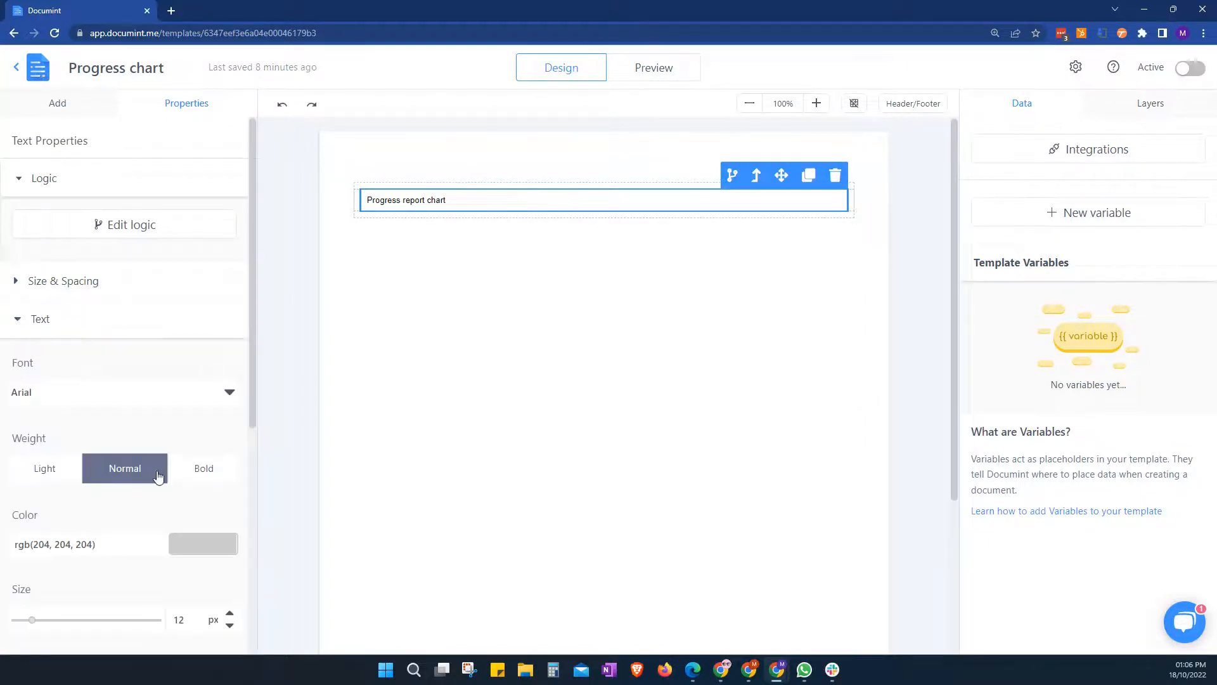
click(202, 470)
click(229, 615)
click(229, 615)
click(229, 614)
click(228, 615)
double_click(229, 615)
click(229, 614)
click(228, 613)
click(227, 614)
click(229, 614)
click(229, 614)
click(229, 614)
click(229, 614)
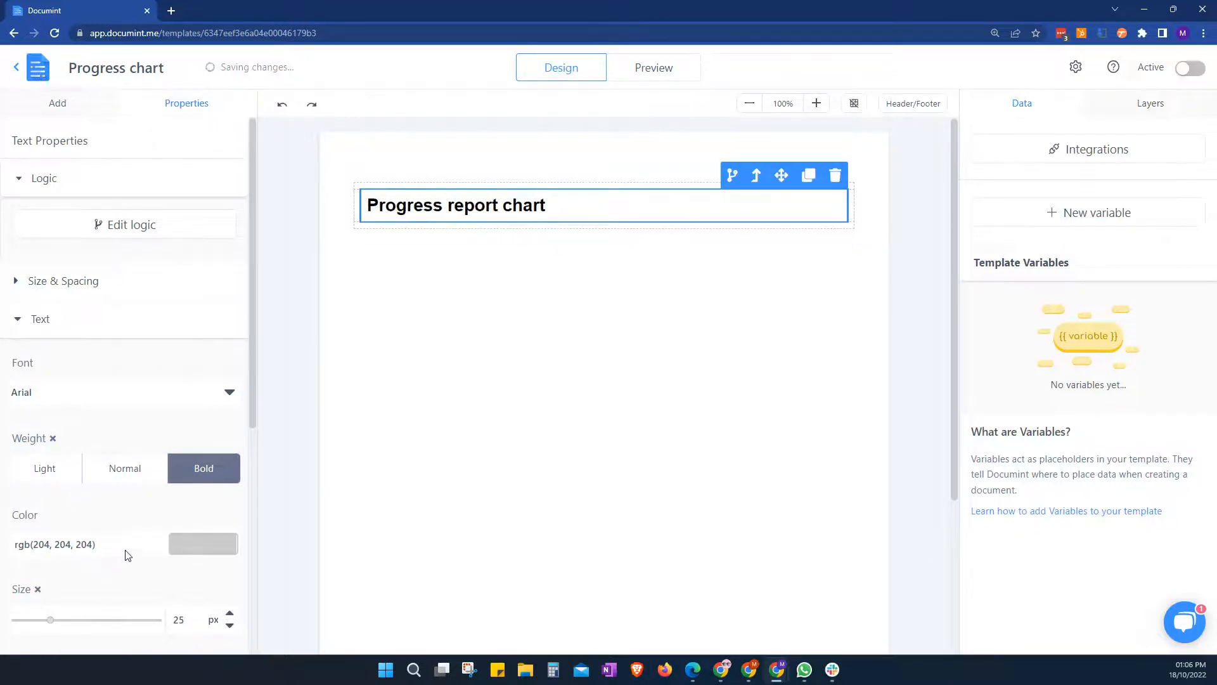
scroll(125, 483, down, 4)
click(49, 443)
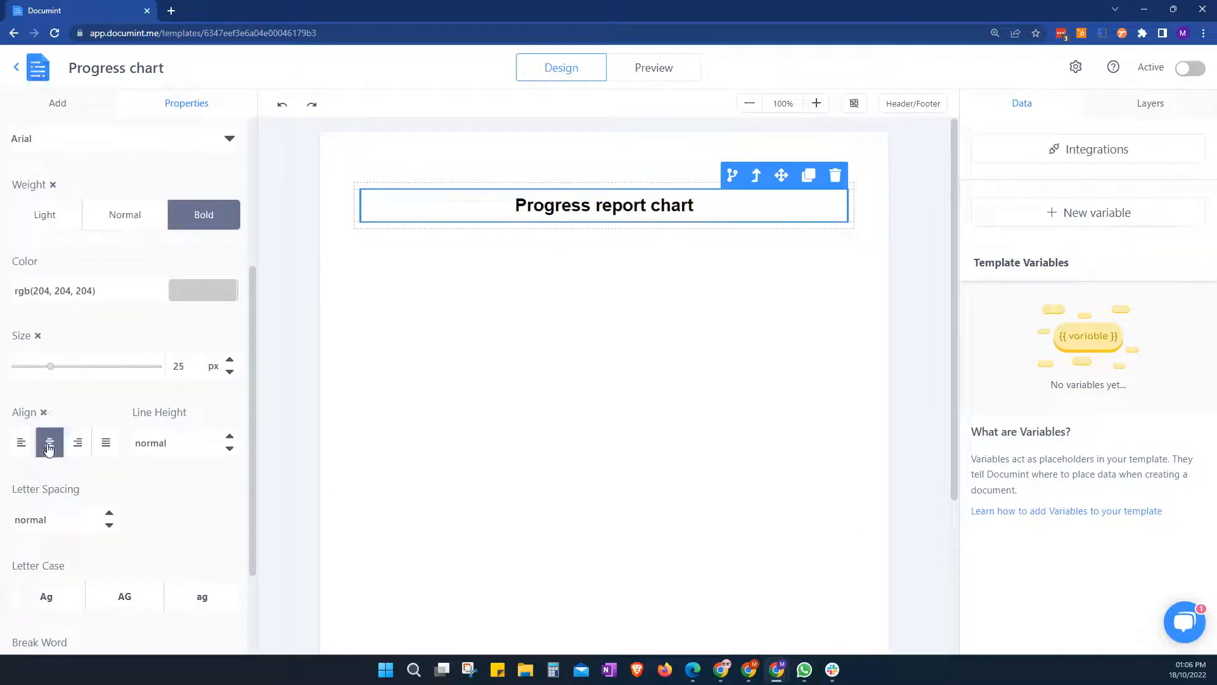
click(448, 449)
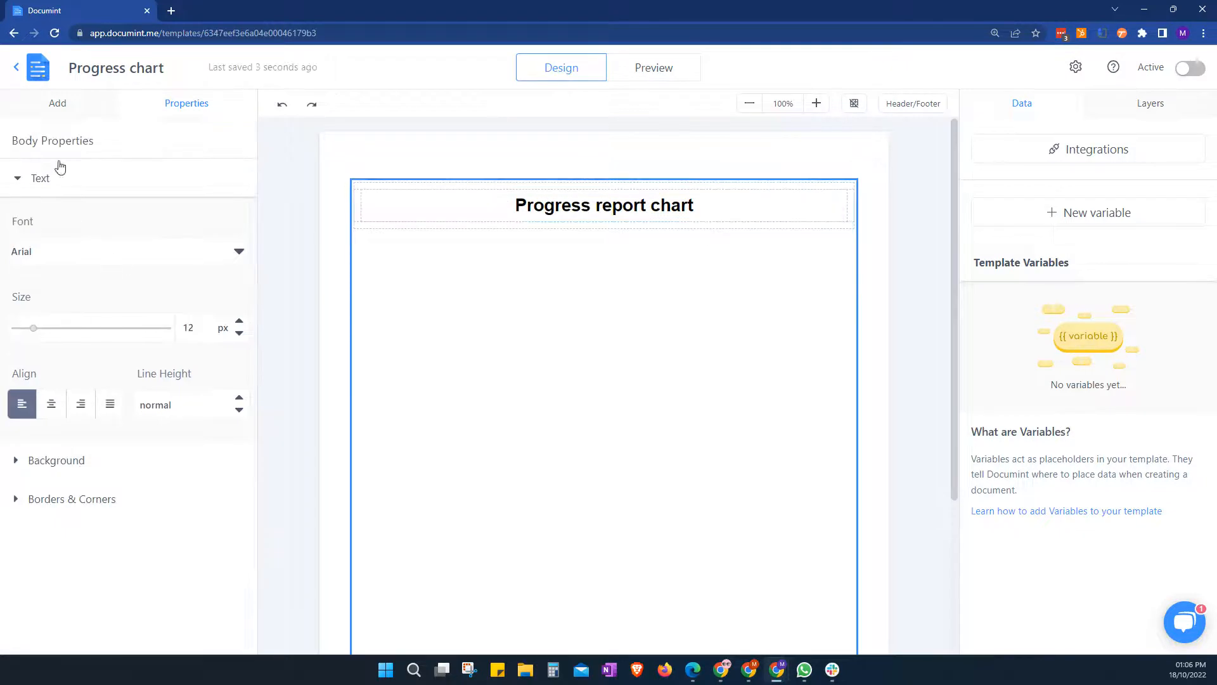
- Add a second section beneath the heading and delete its second column
click(63, 112)
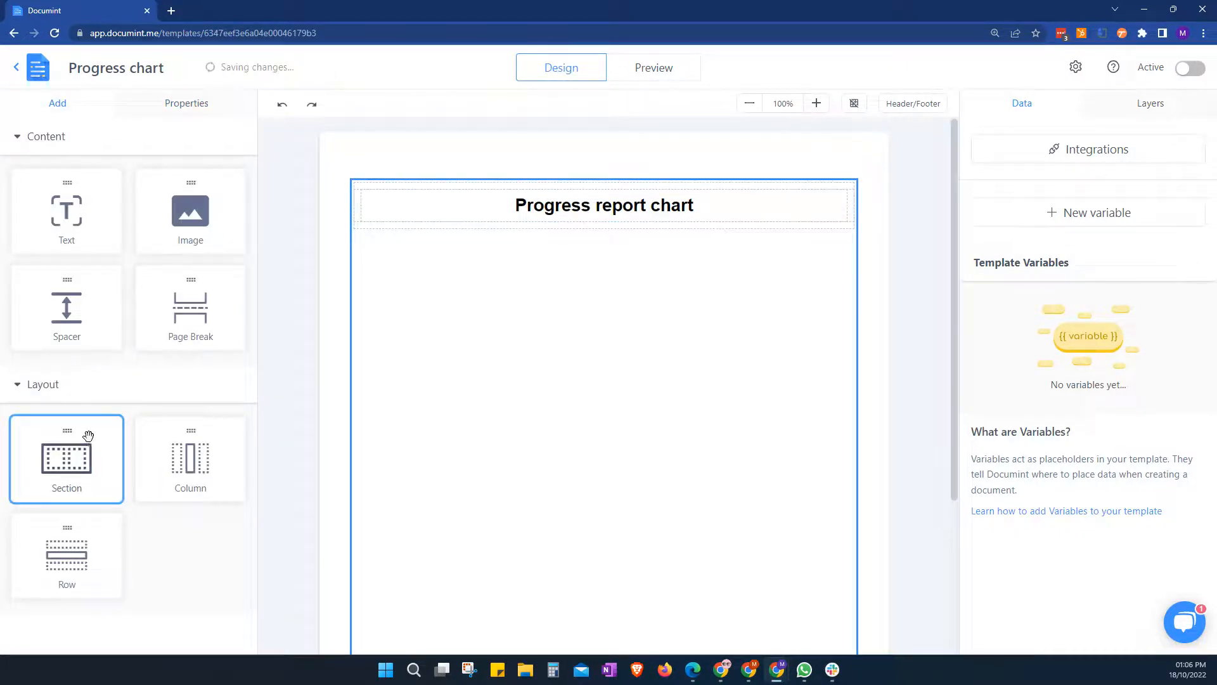
drag(75, 470, 522, 300)
click(801, 274)
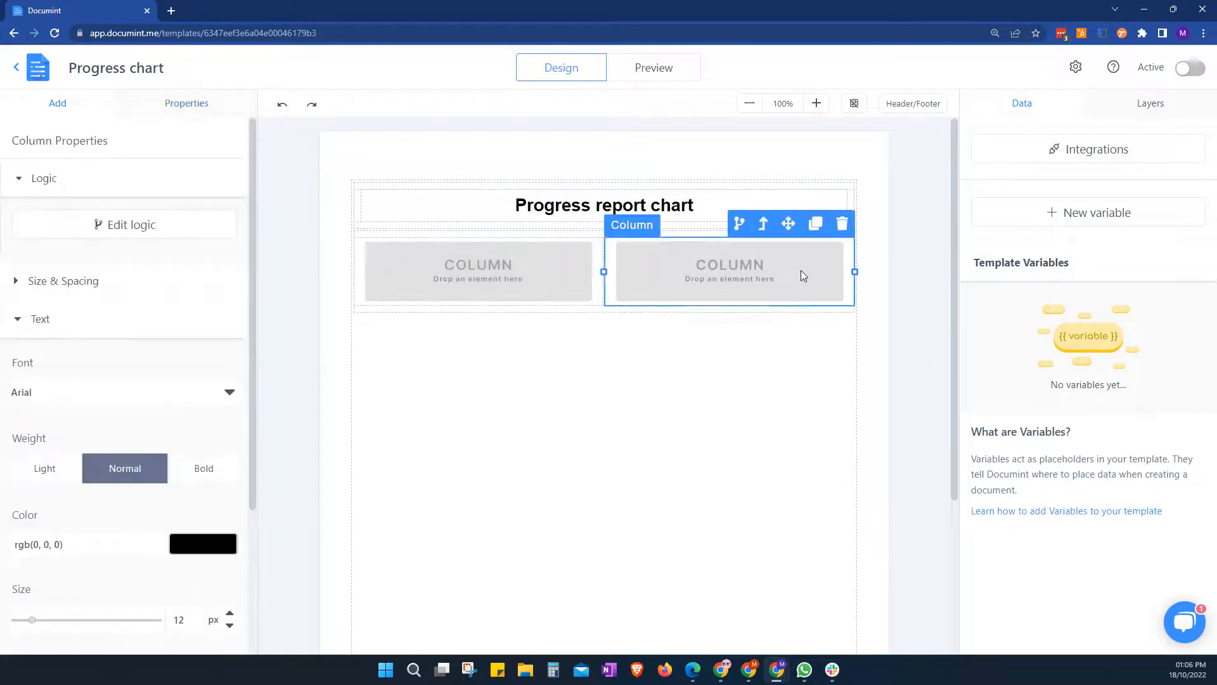
click(843, 224)
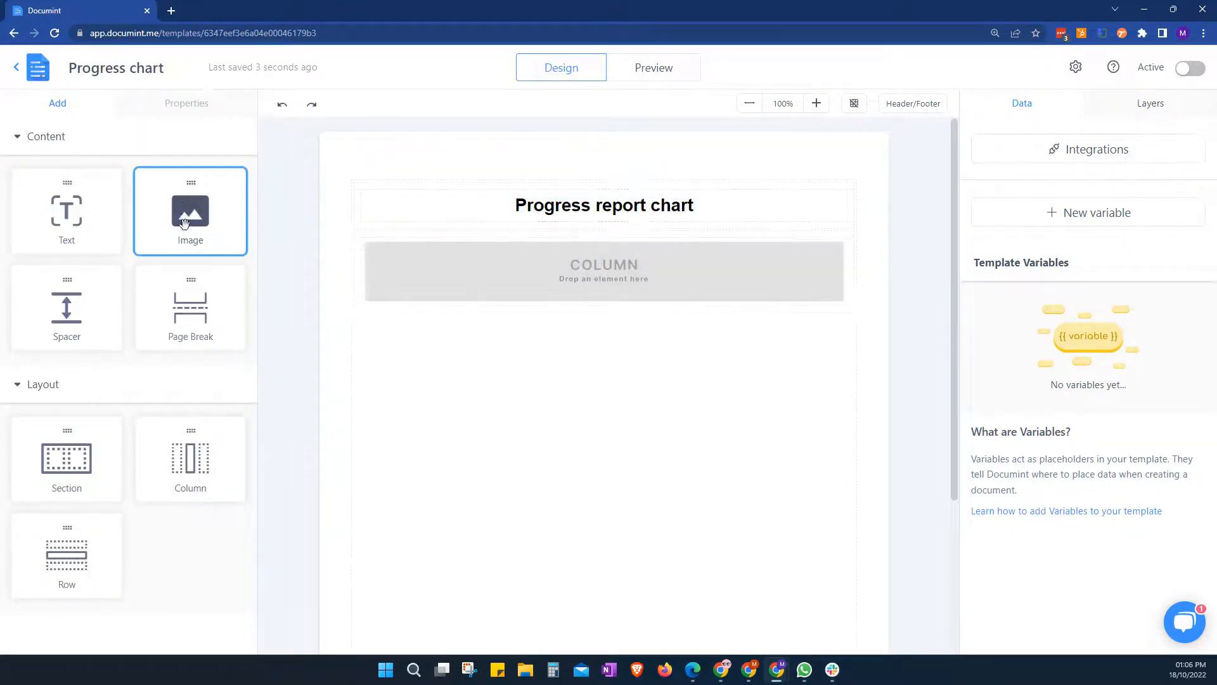
- Place an image block in the new section's column and use the variable {{url}} as its image source
drag(190, 212, 531, 268)
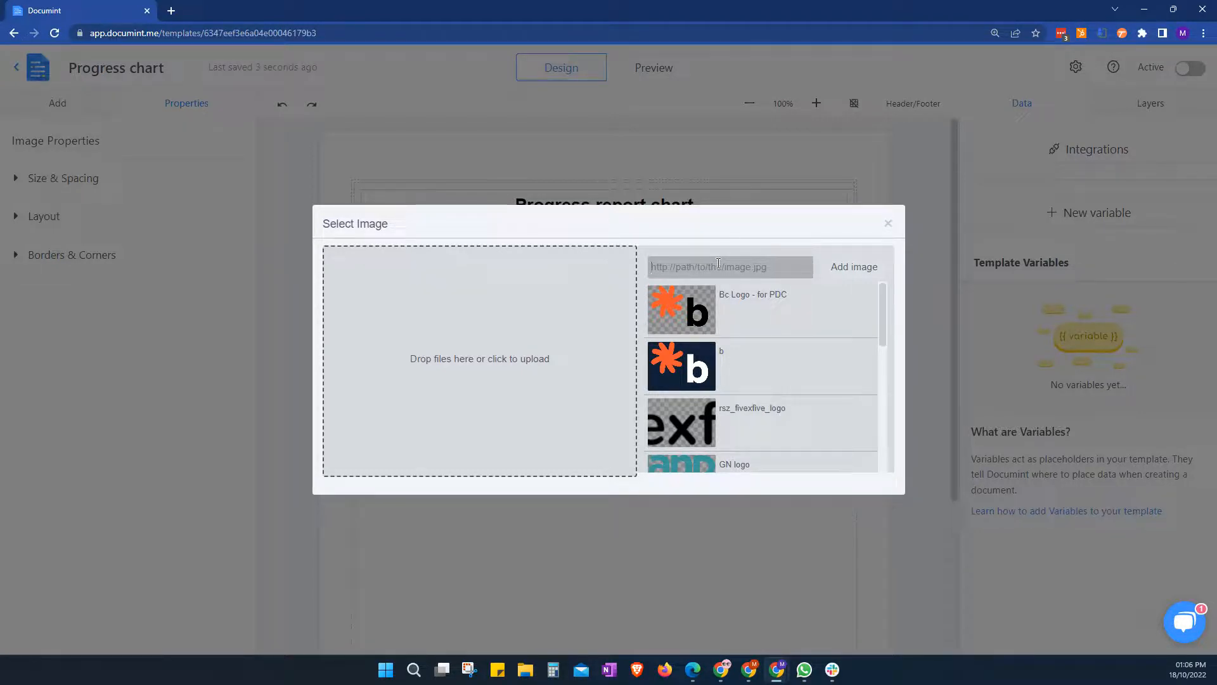
text({{url)
click(857, 272)
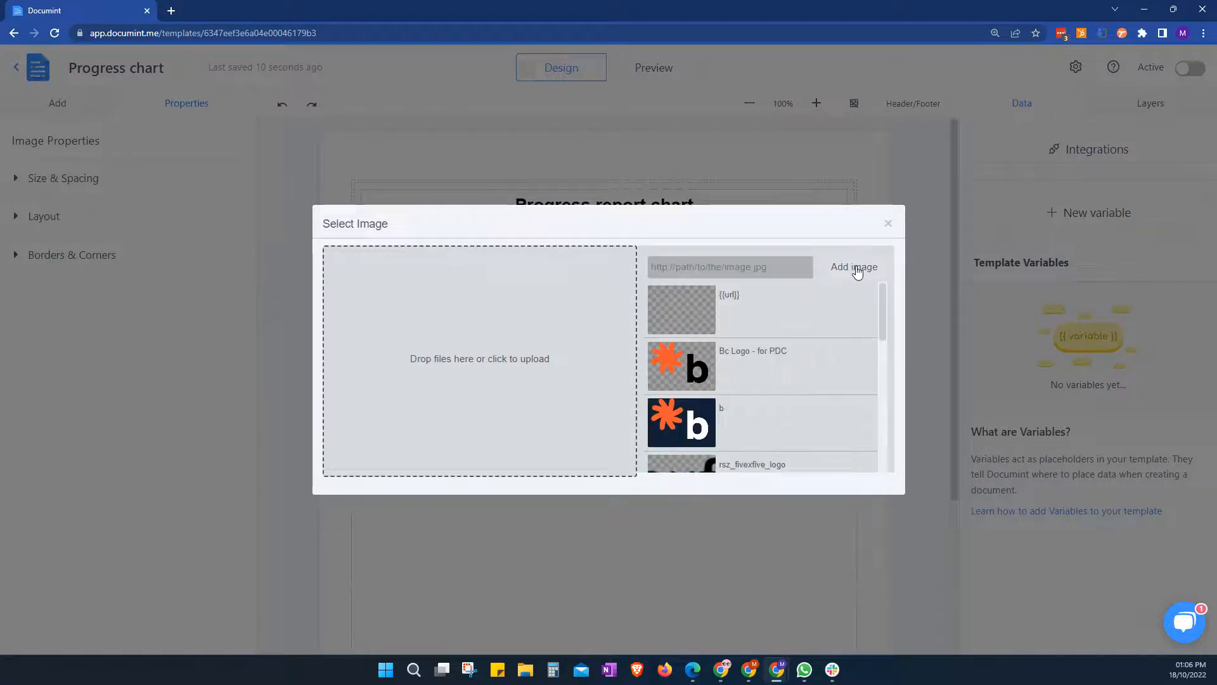
click(685, 311)
- Change the image's maximum height unit to %, making it 100%, and centre the image in its column
click(390, 283)
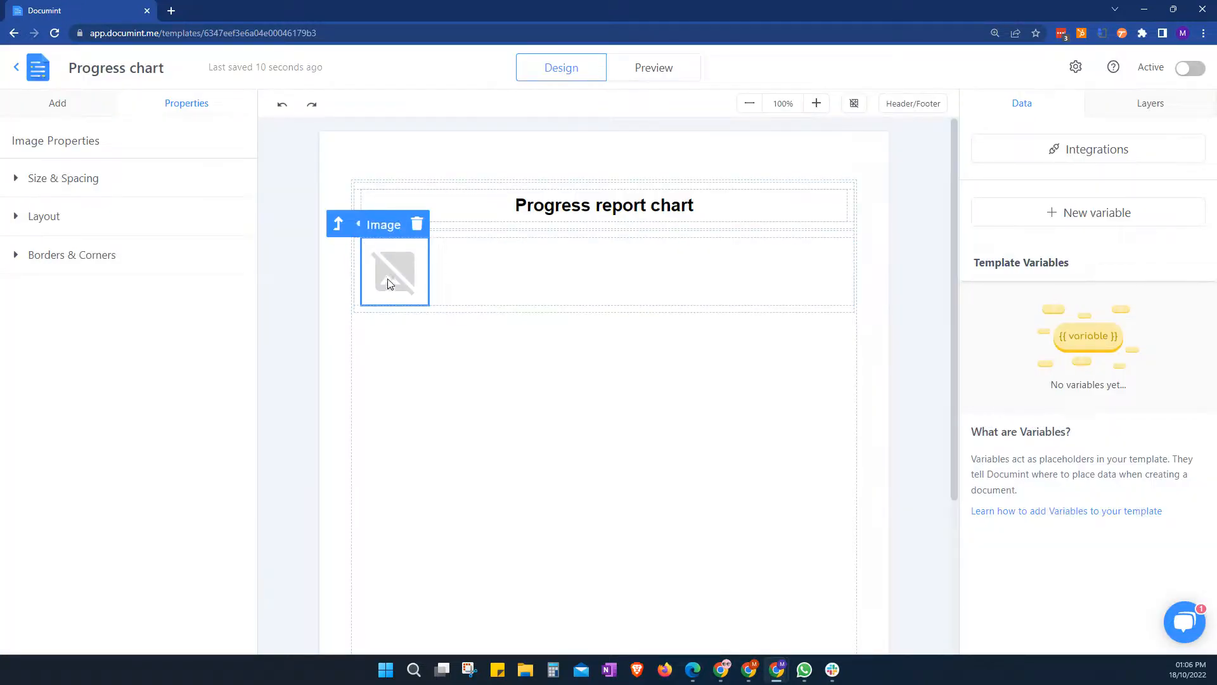
click(19, 180)
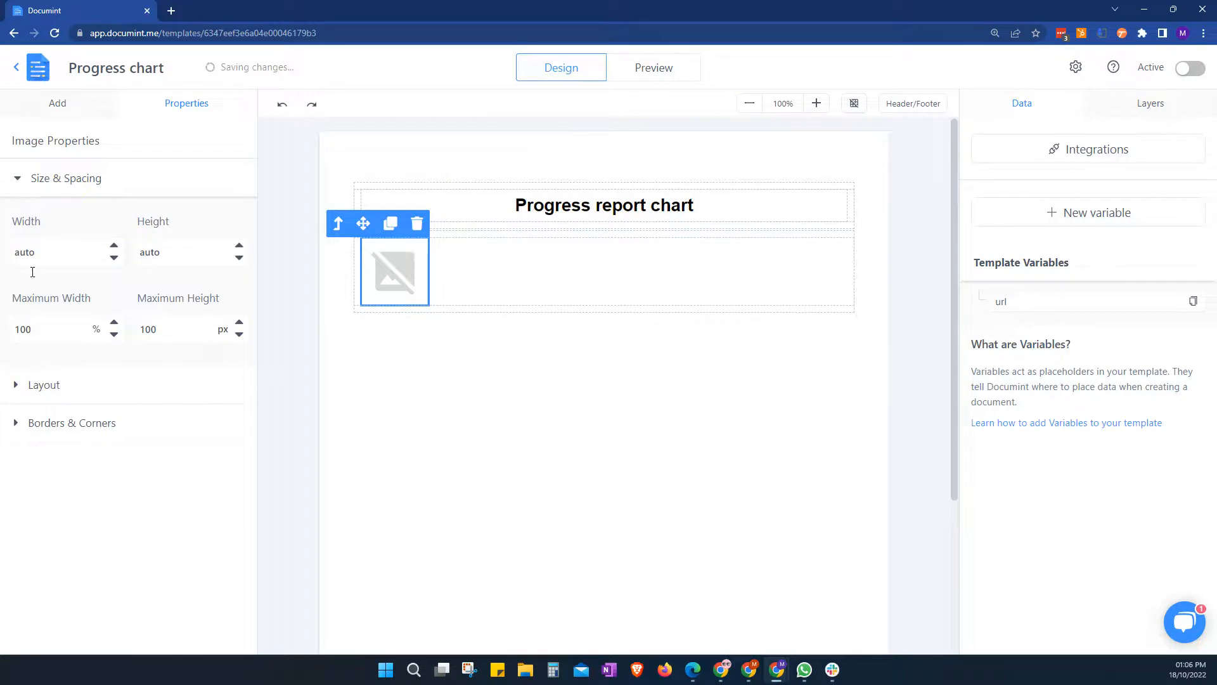
click(223, 333)
click(224, 363)
click(16, 388)
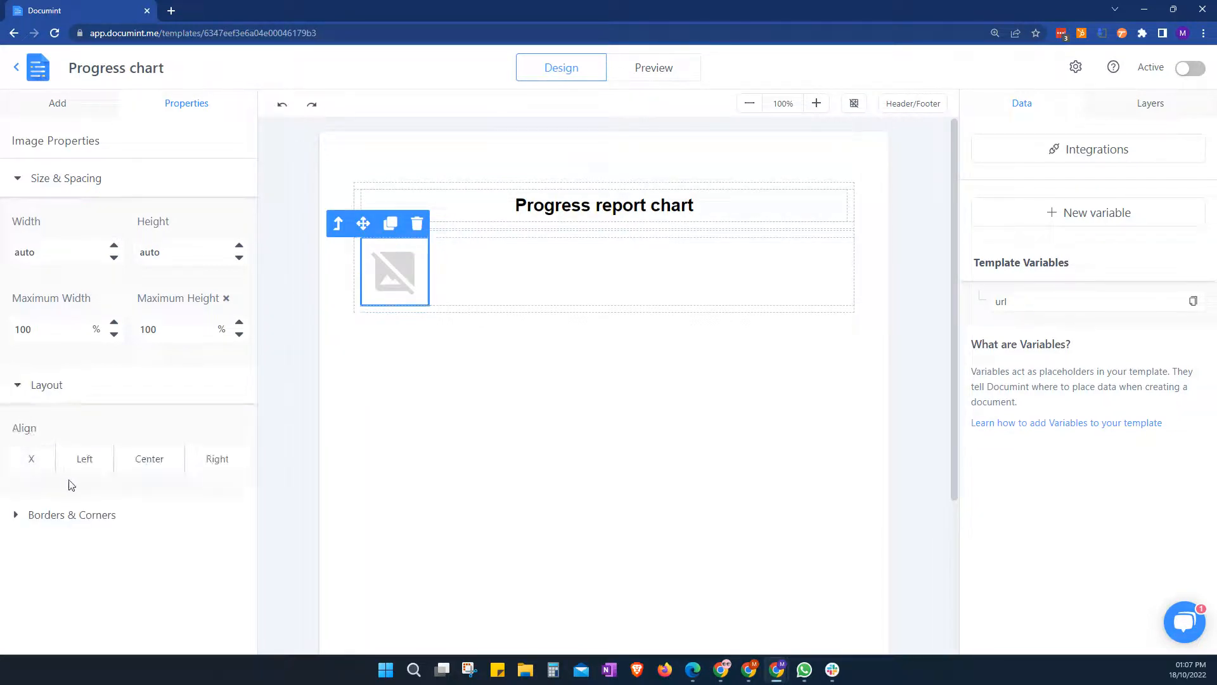
click(150, 458)
click(596, 510)
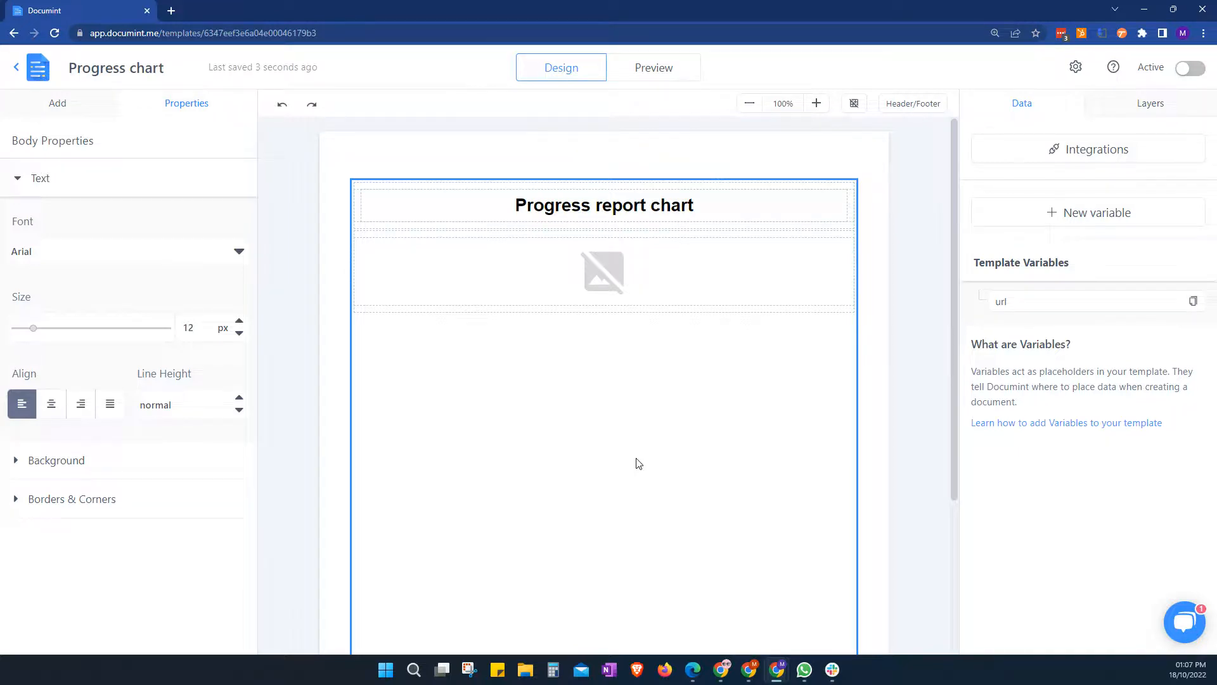
- Switch to the Airtable window, maximize it, and run Create chart for the record in the Radial progress chart table
mouse_move(1173, 9)
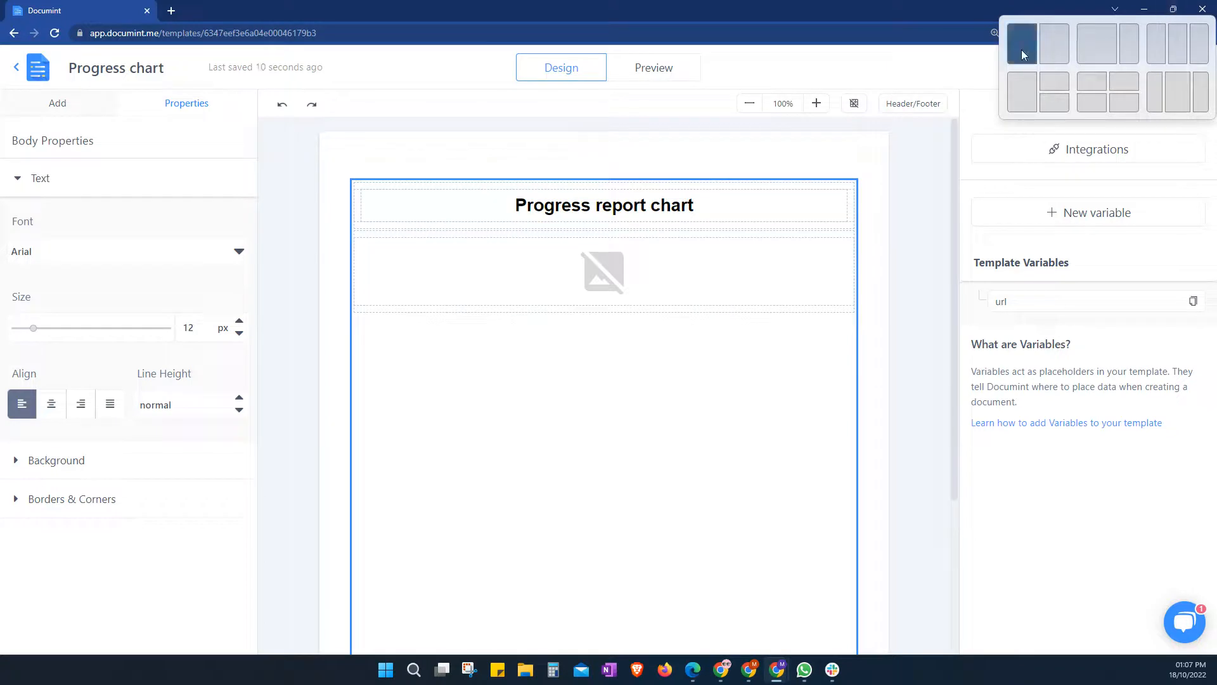
click(1054, 48)
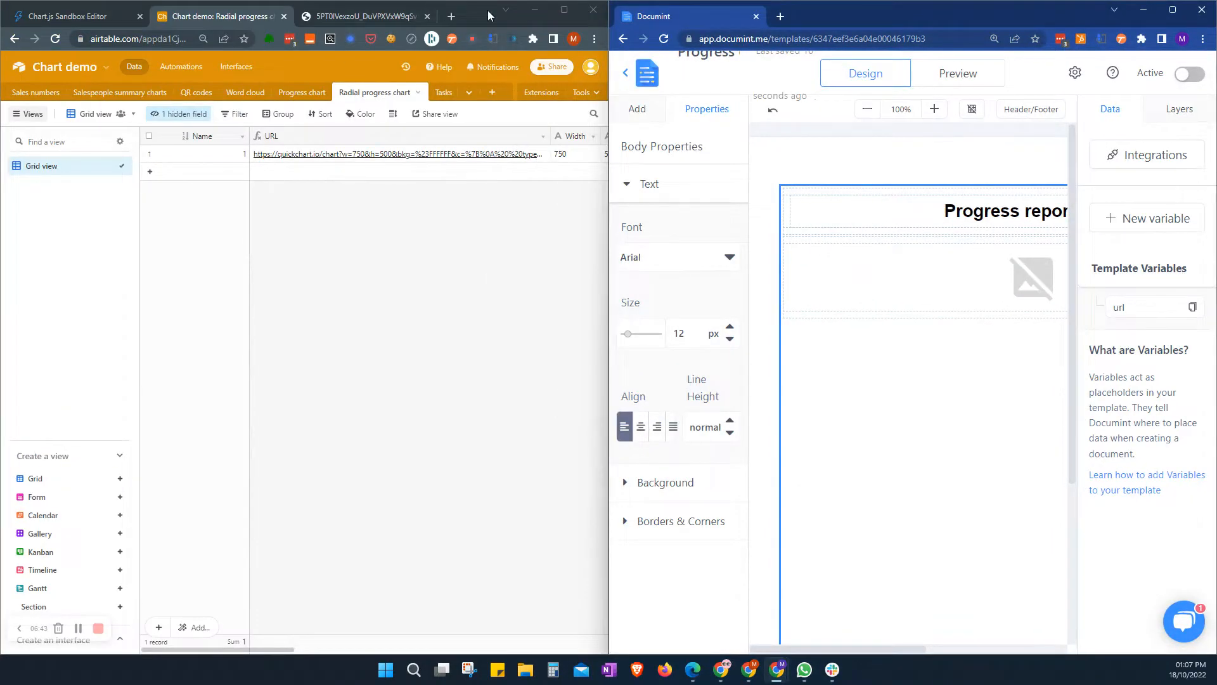
click(480, 13)
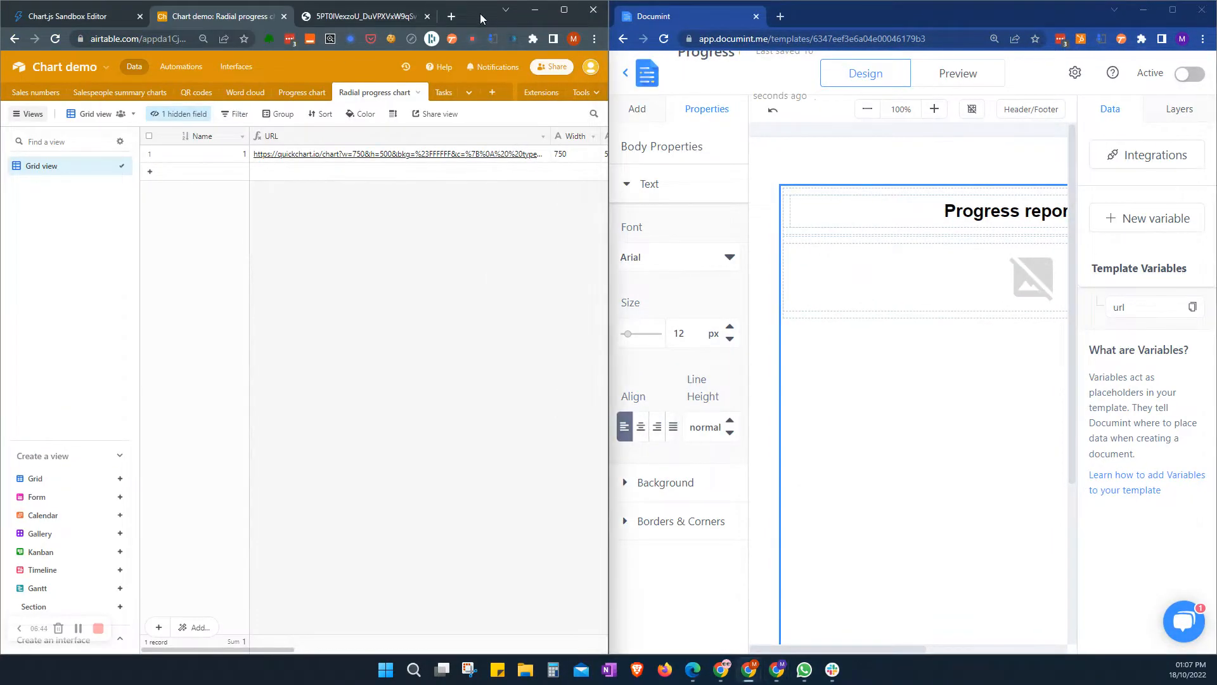
click(563, 10)
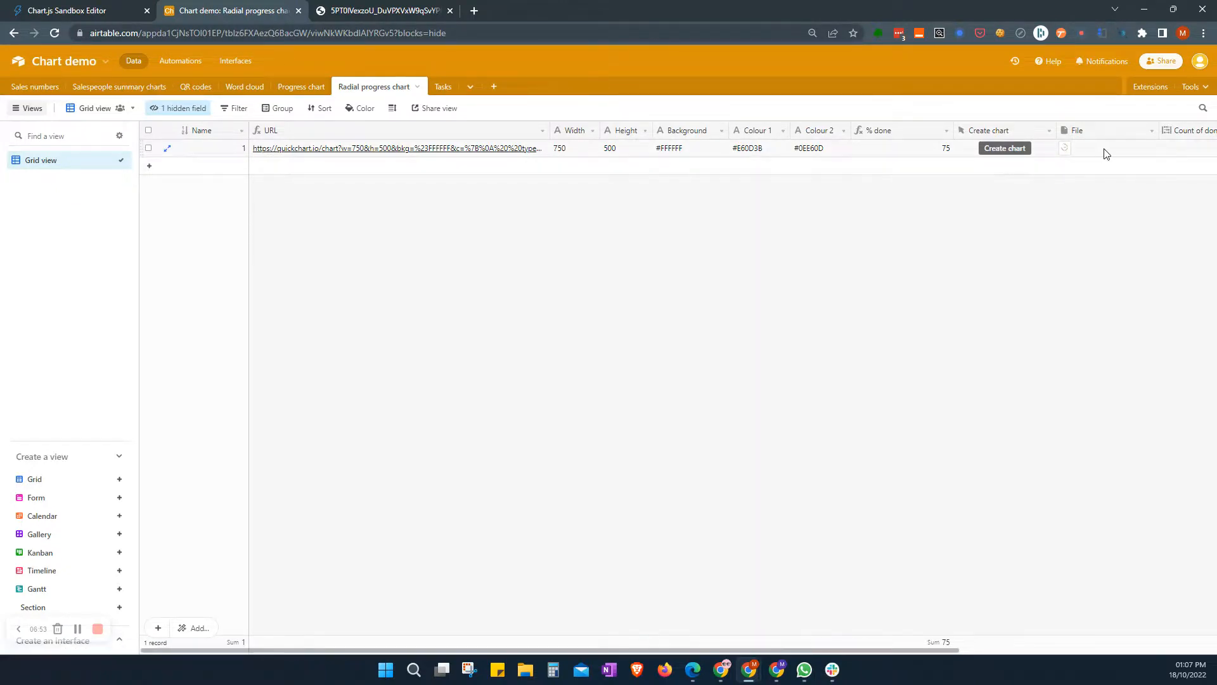
click(1004, 148)
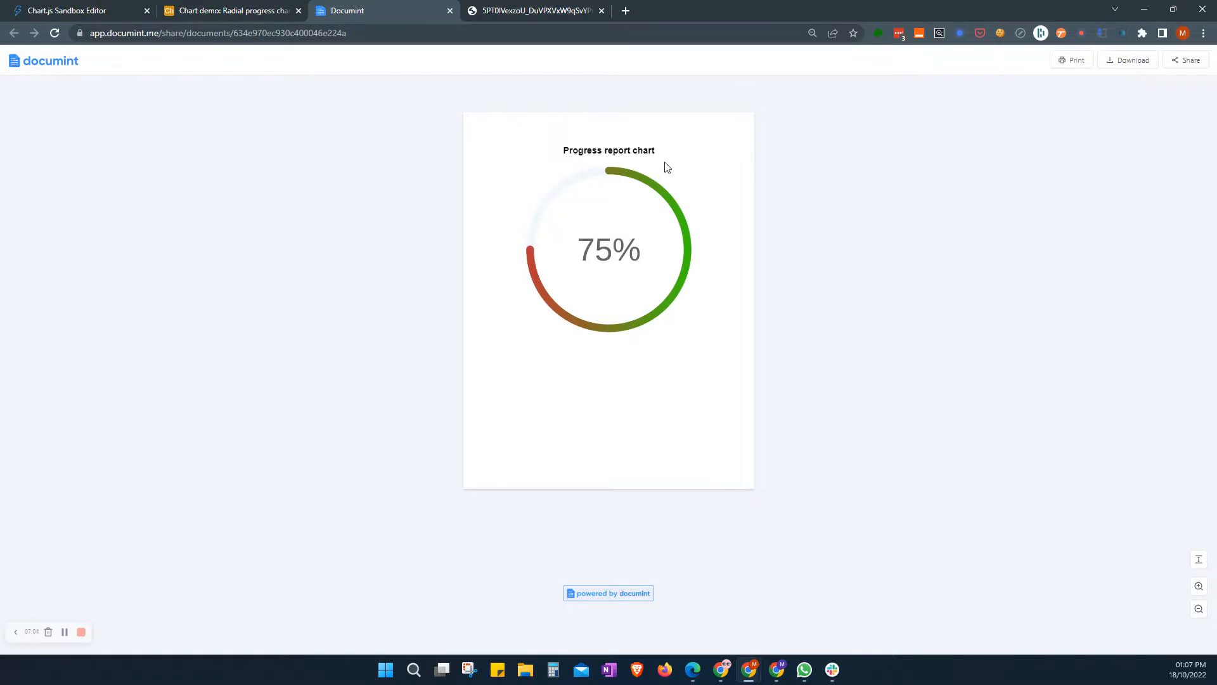
- Return to Airtable's Tasks table and set Task 4's status to In progress and Task 2's status to Not started
click(207, 8)
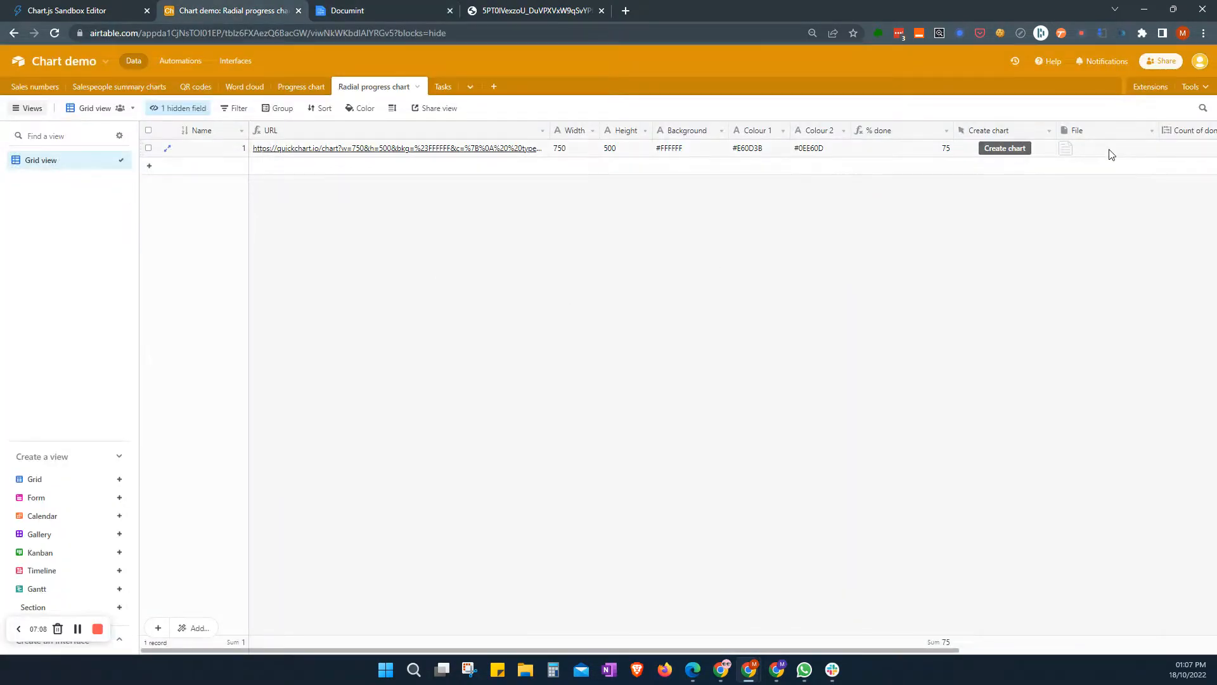
click(443, 86)
click(336, 207)
click(341, 211)
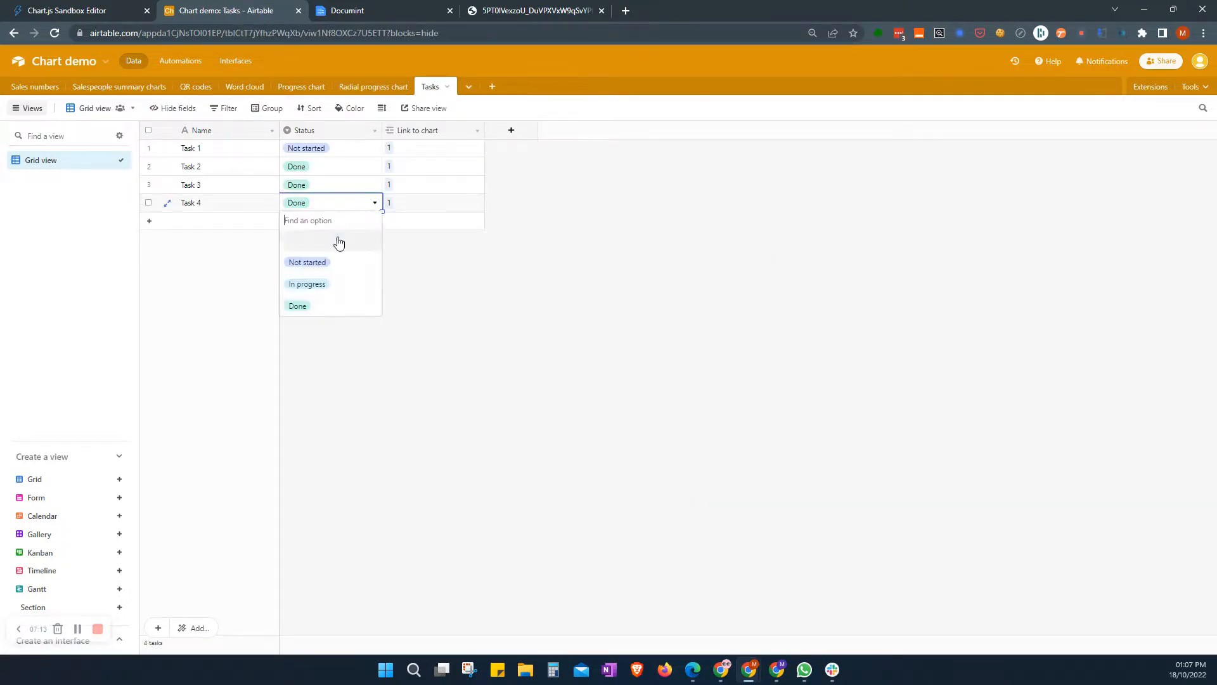
click(323, 290)
click(331, 169)
click(332, 169)
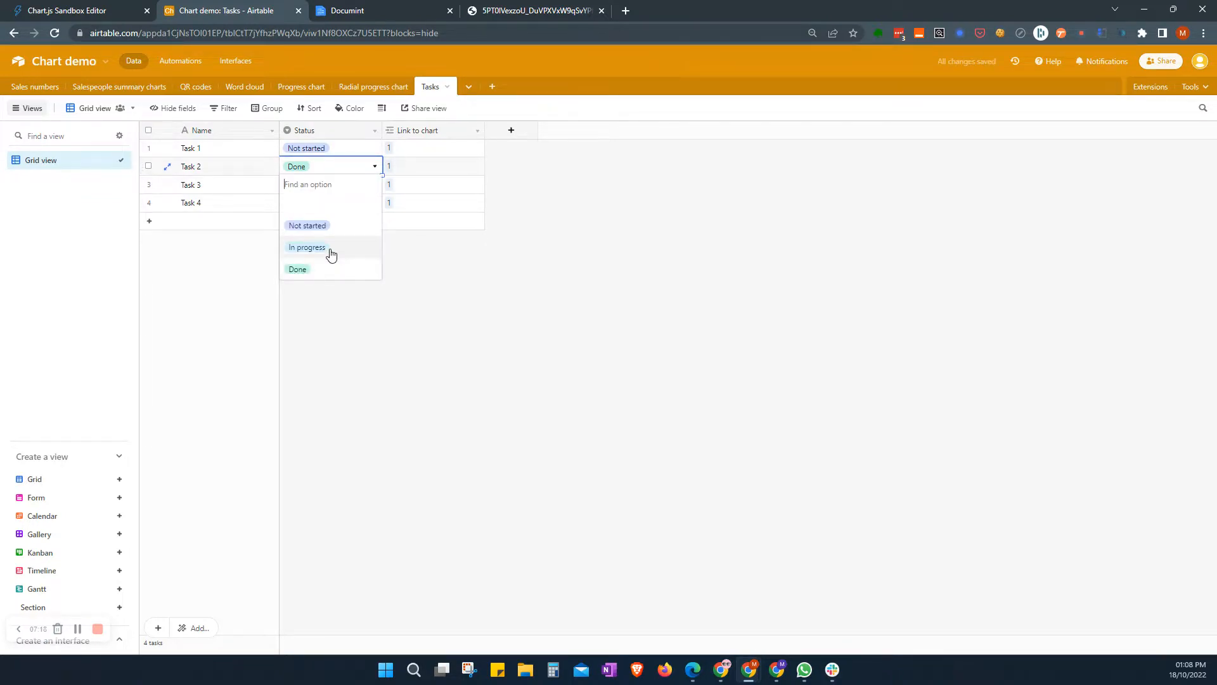
click(335, 226)
click(391, 325)
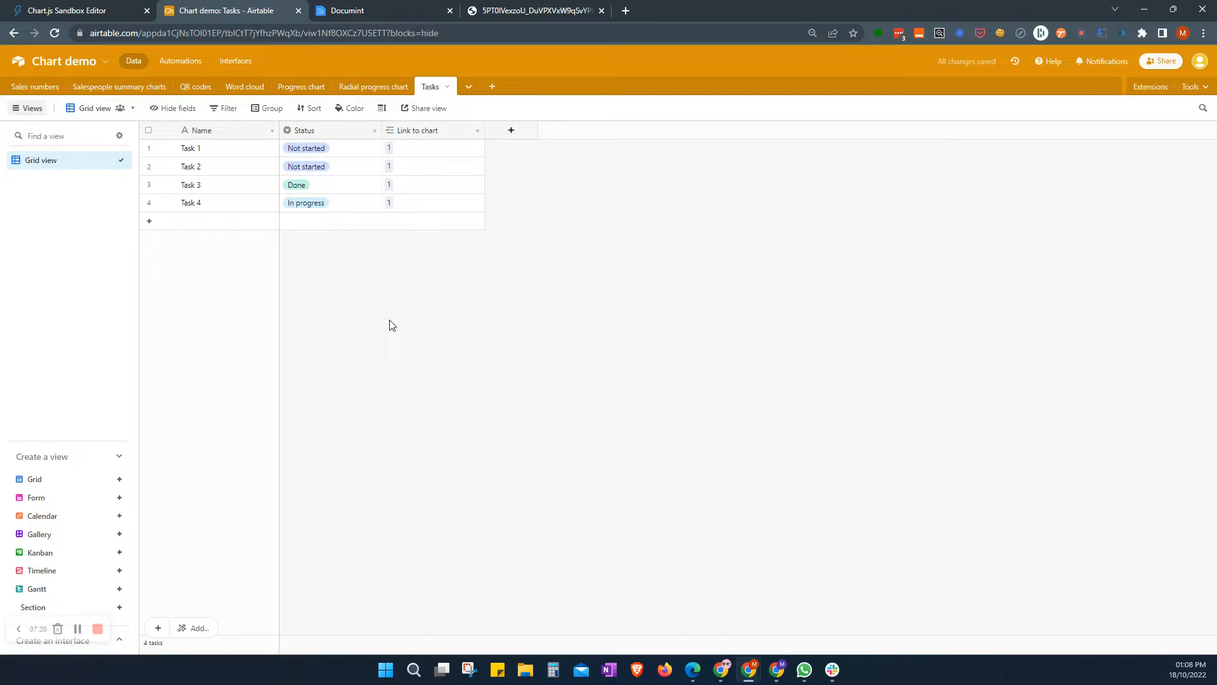
- Go back to the Radial progress chart table and run Create chart again using the updated task statuses
click(412, 146)
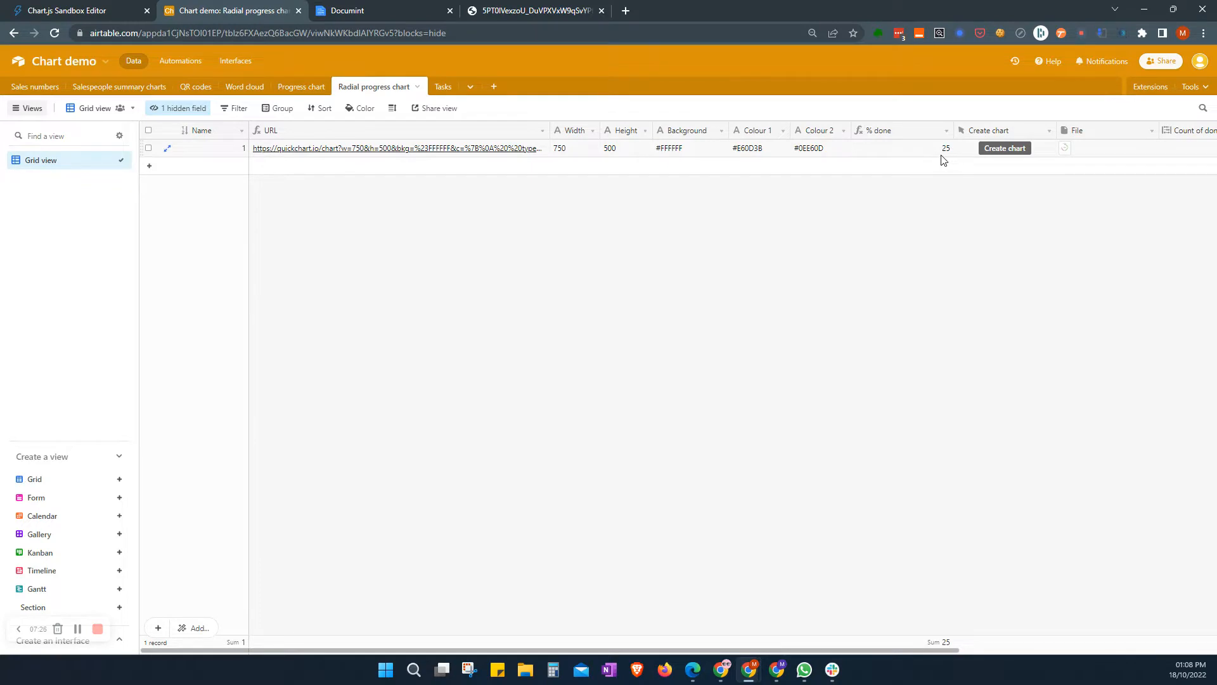
click(1007, 150)
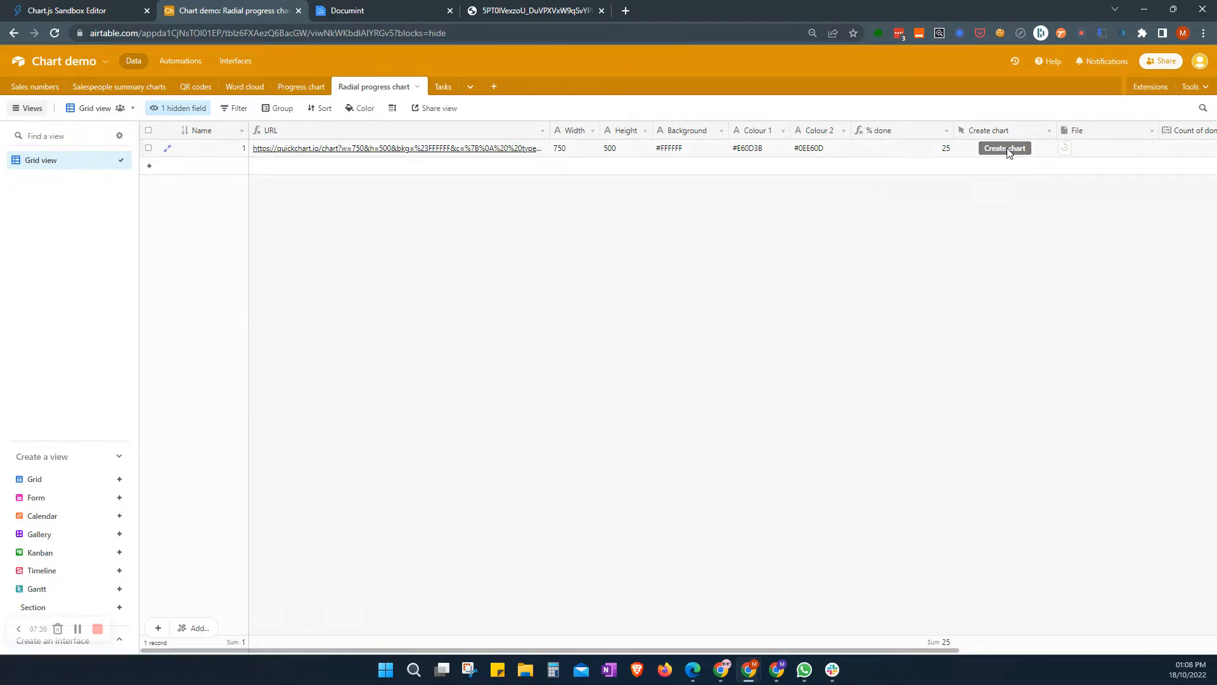